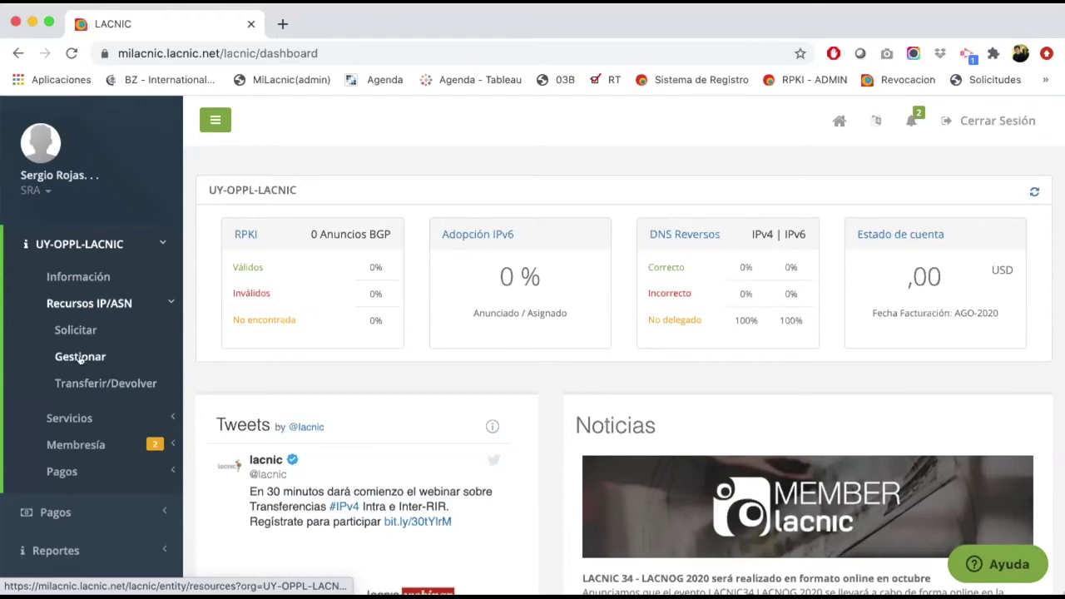
Step: From Transferir/Devolver, choose 'Transferir a una organización fuera de la región'
click(89, 379)
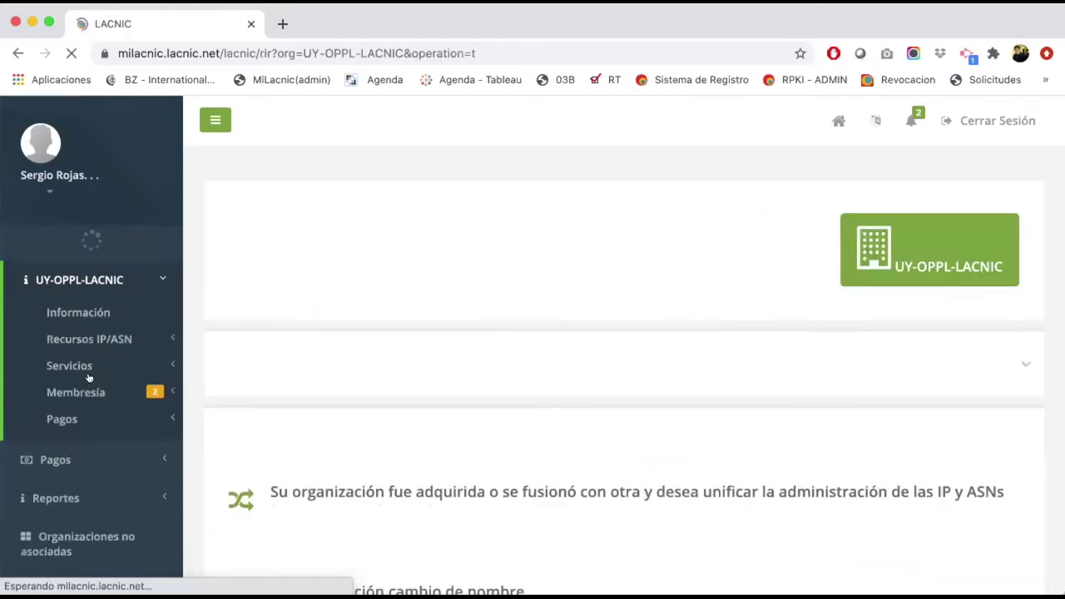
scroll(512, 346, down, 5)
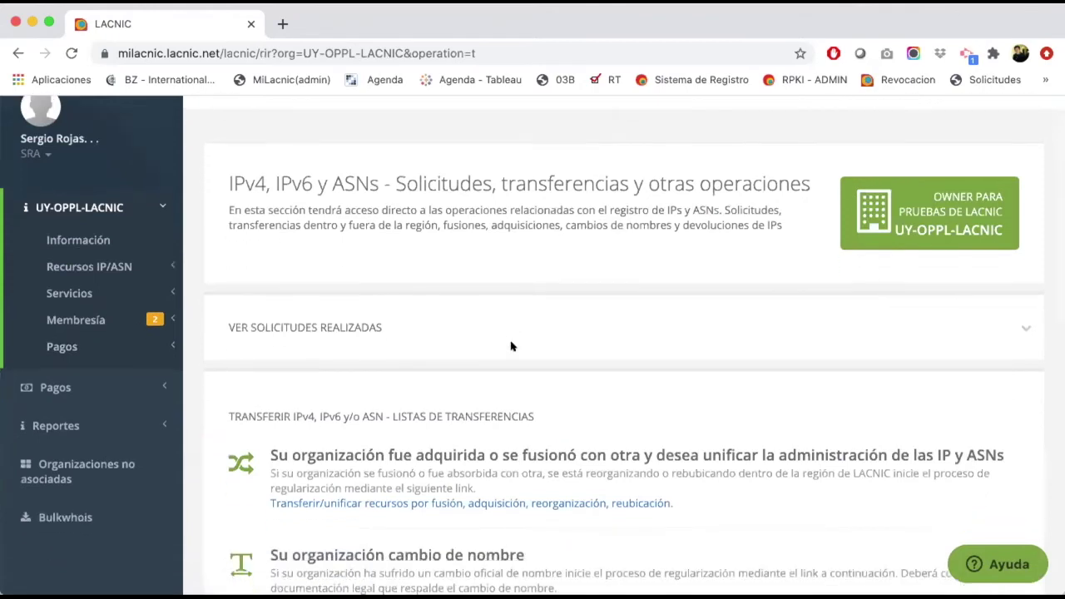
scroll(509, 346, down, 3)
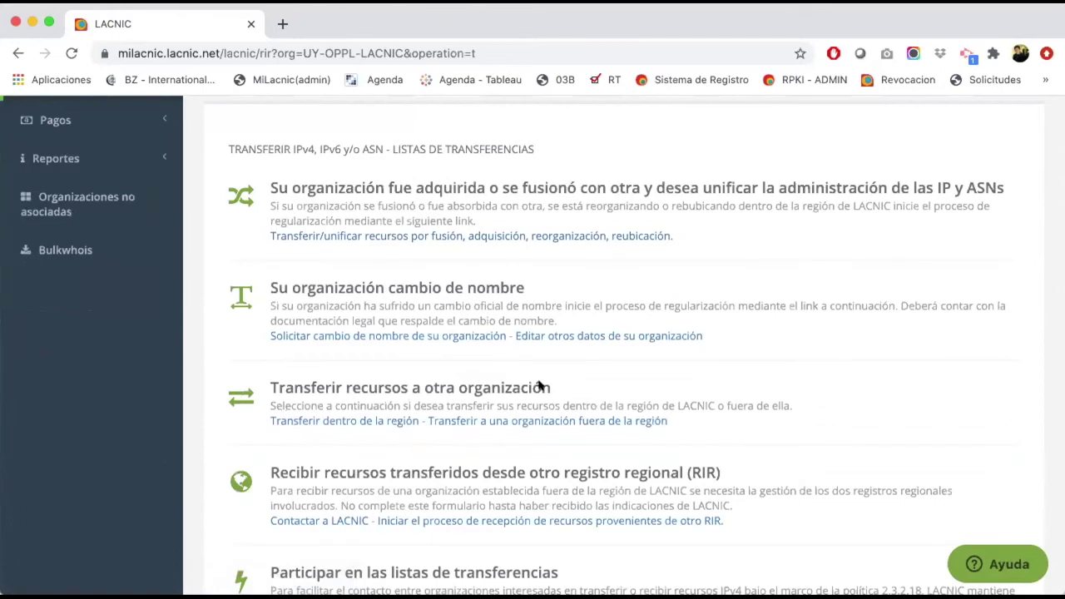
scroll(541, 385, down, 1)
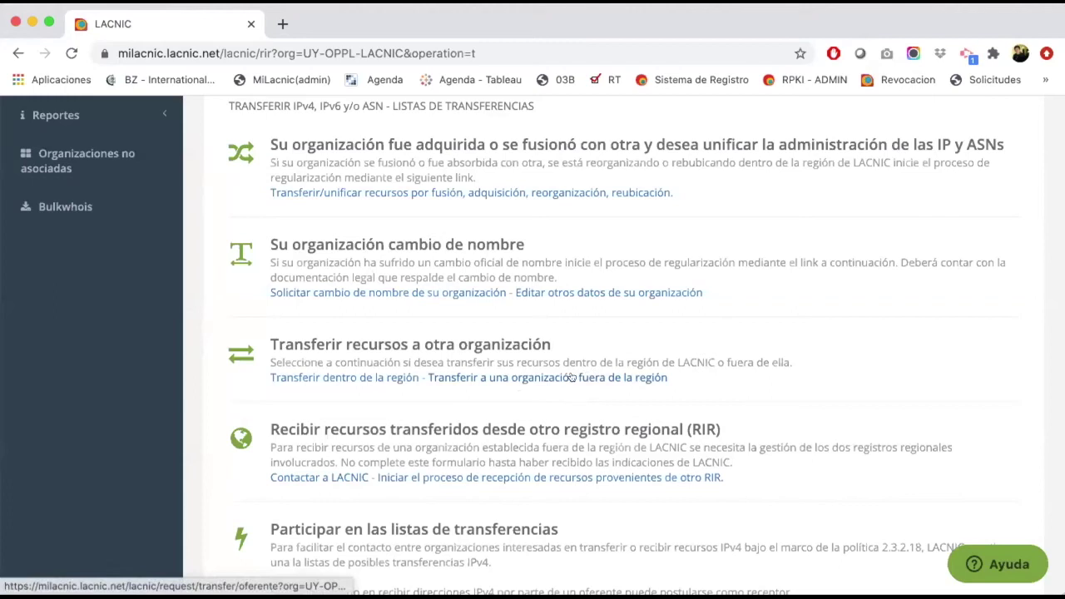
click(571, 377)
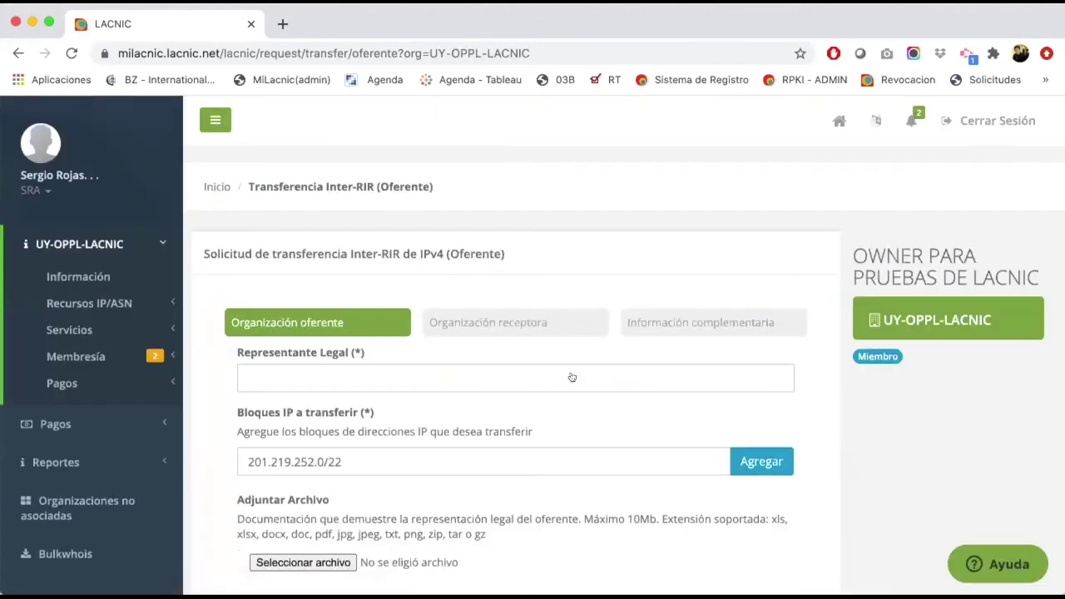
scroll(435, 264, down, 2)
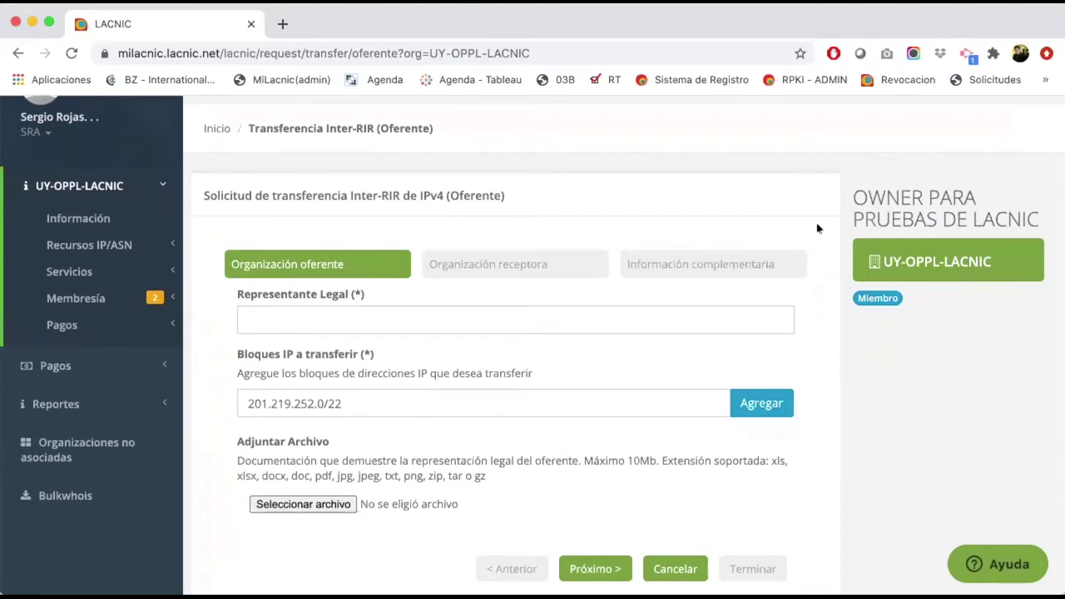
drag(854, 190, 1005, 218)
click(281, 309)
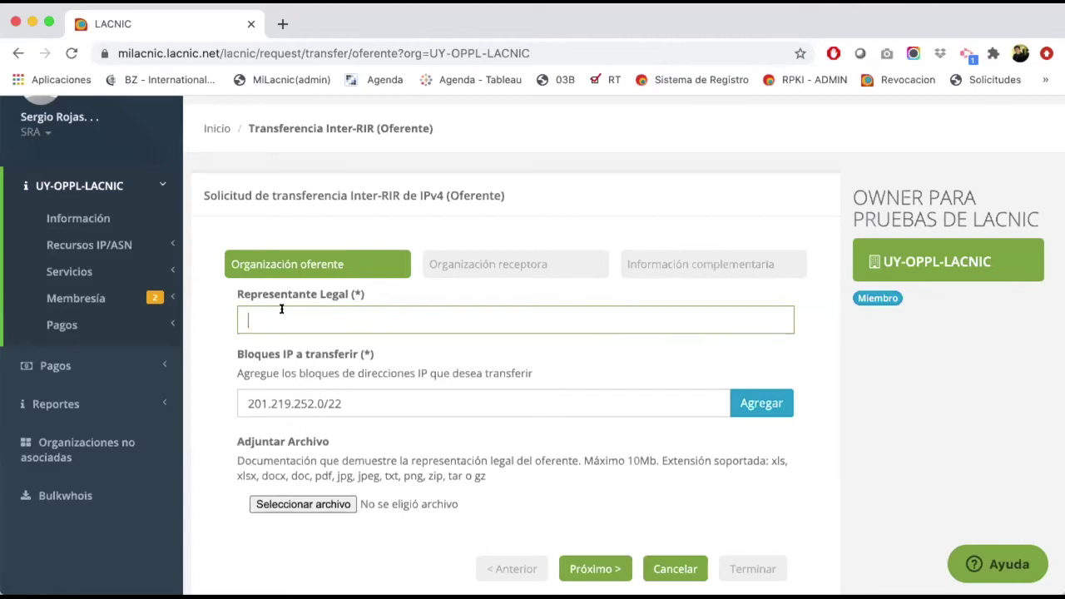
Step: Enter the legal representative's full name in Representante Legal
text(J)
key(BackSpace)
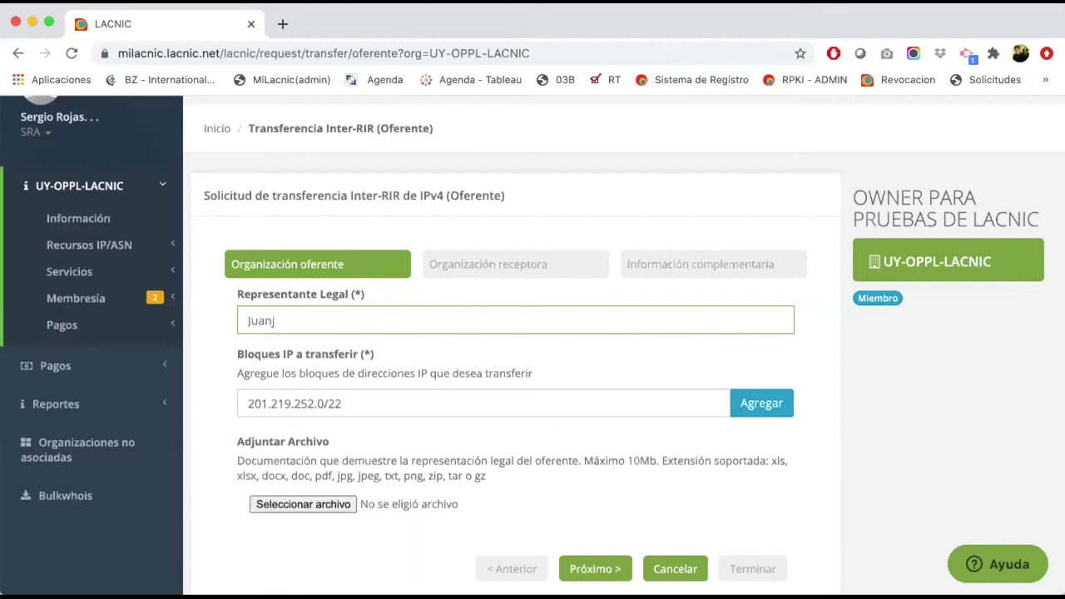
text(ez)
Step: Keep the IP block at 201.219.252.0/22 and add it to the blocks to transfer
click(369, 399)
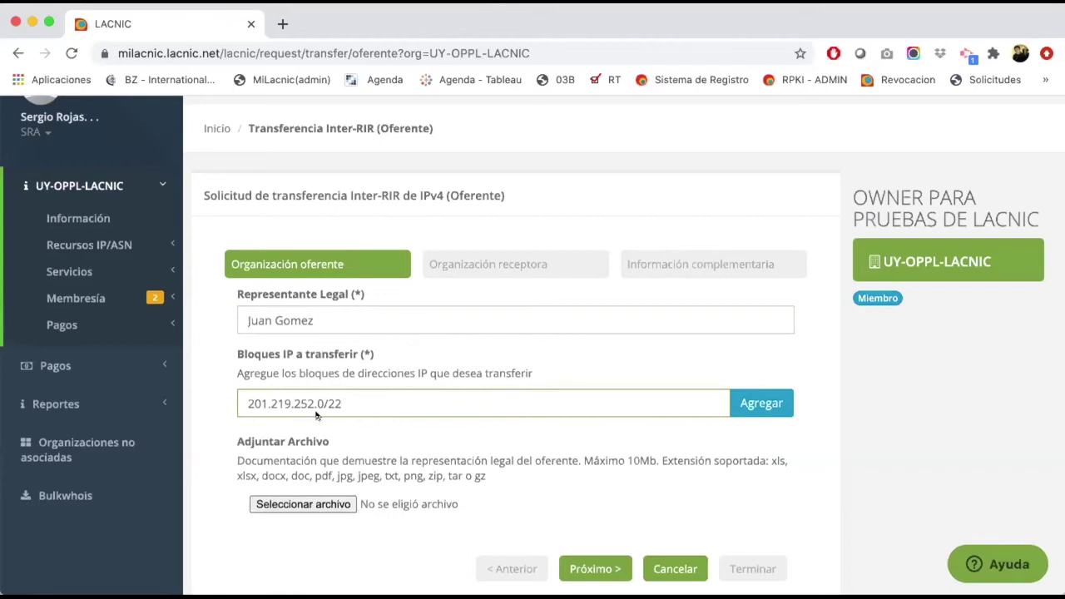
key(BackSpace)
text(3)
key(BackSpace)
text(4)
key(BackSpace)
text(2)
click(773, 402)
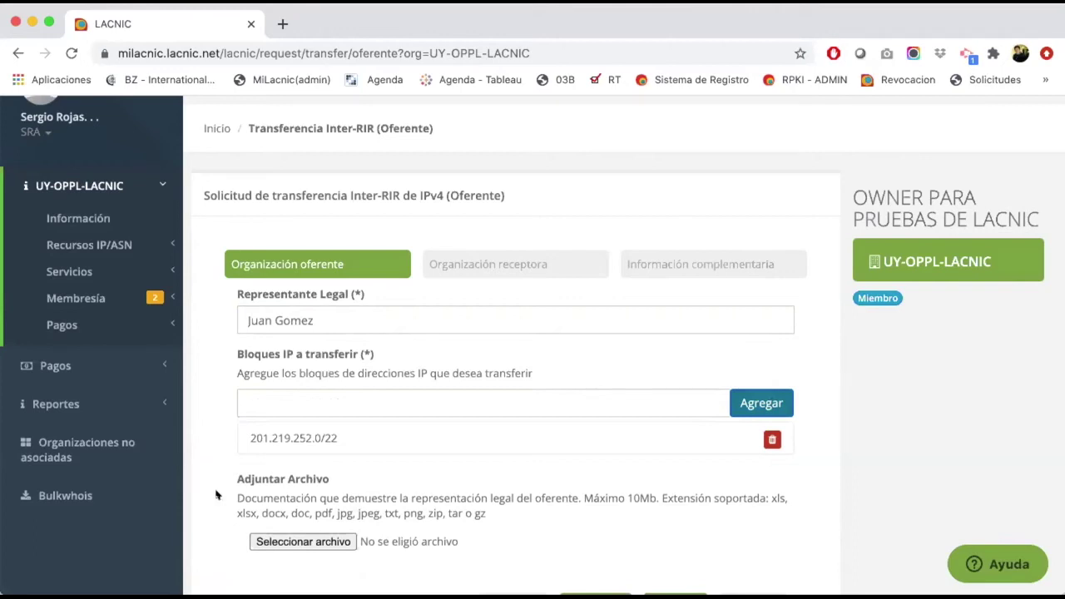
Step: Attach representante legal.pdf as legal-representation proof and proceed to the receiving organization
scroll(218, 493, down, 1)
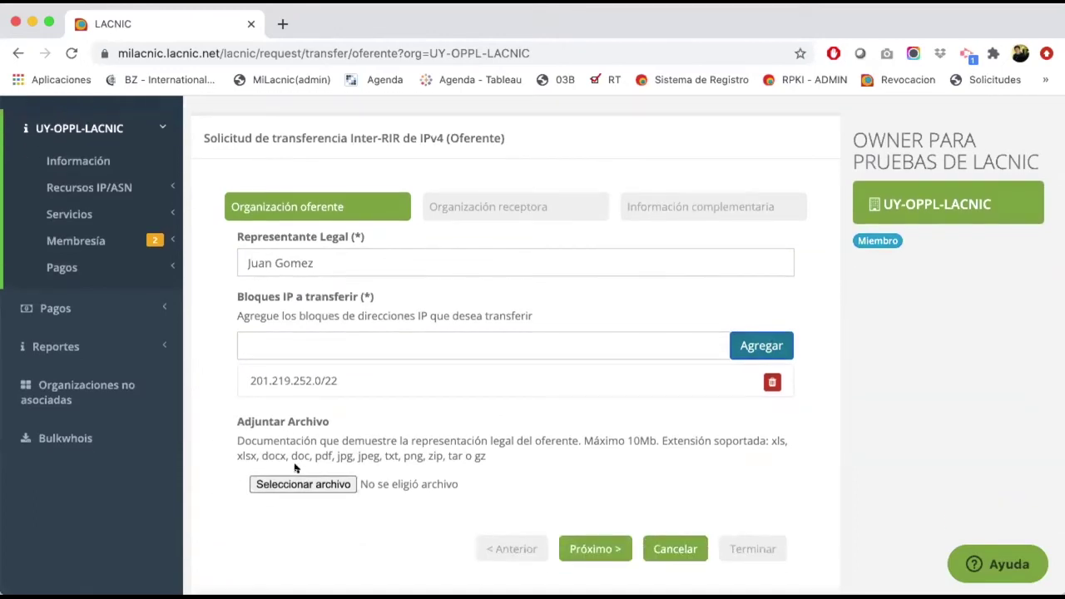
click(323, 262)
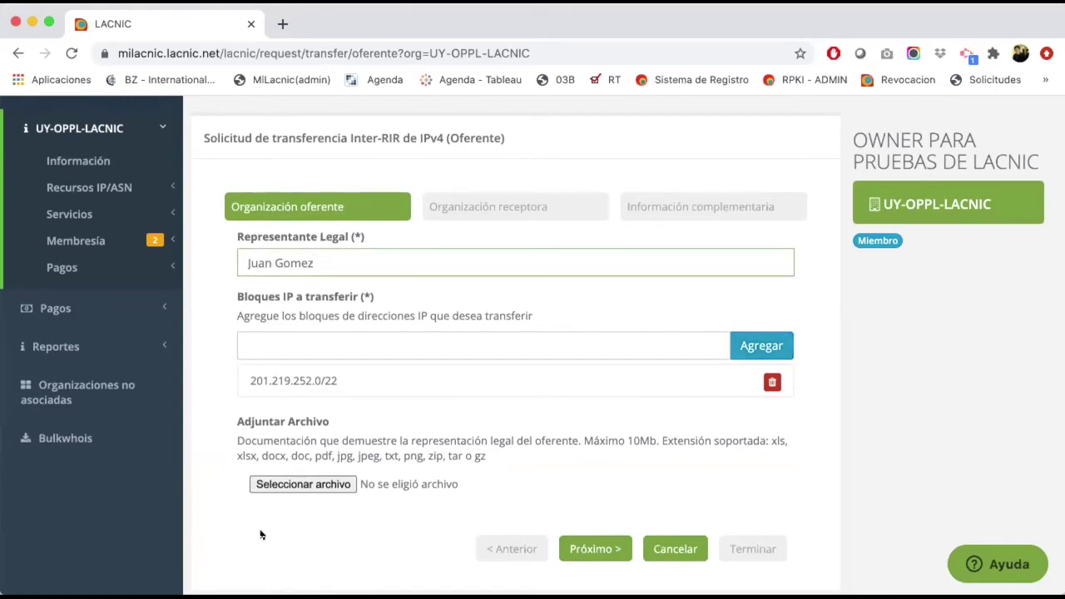
click(325, 481)
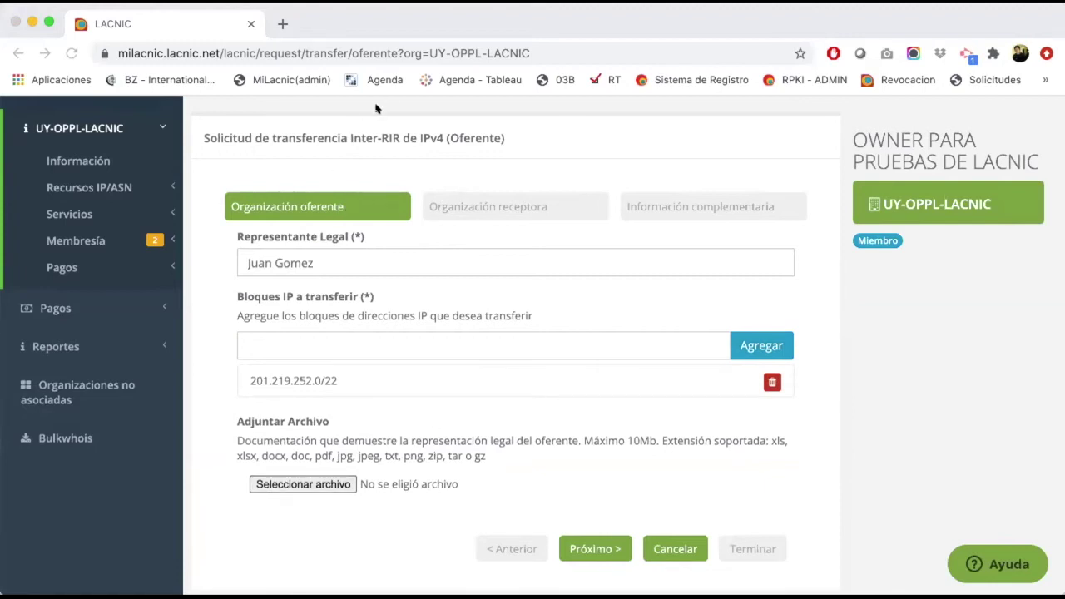
key(Return)
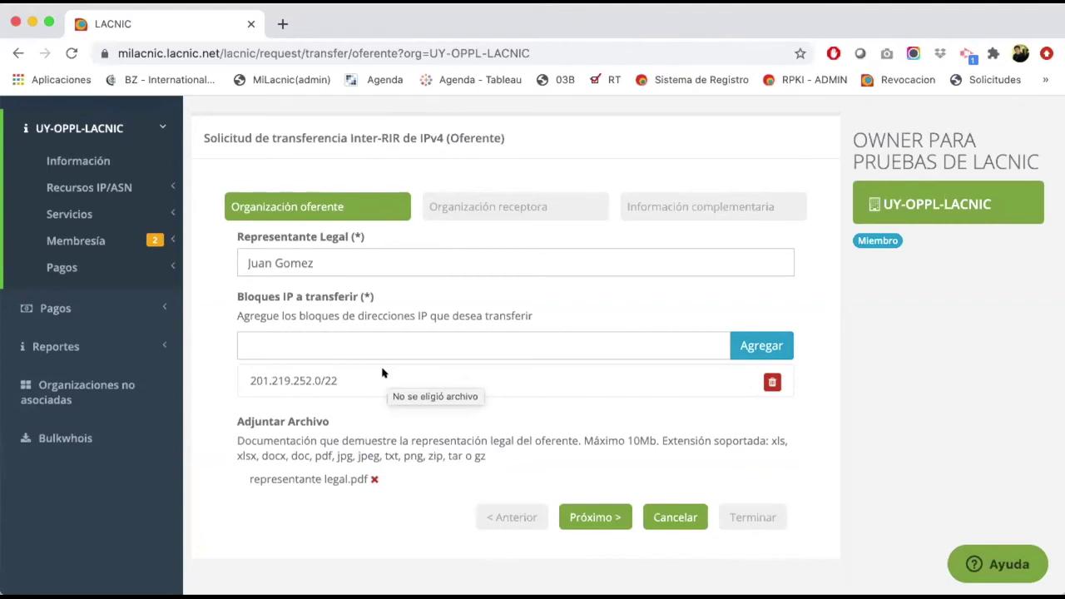
click(594, 517)
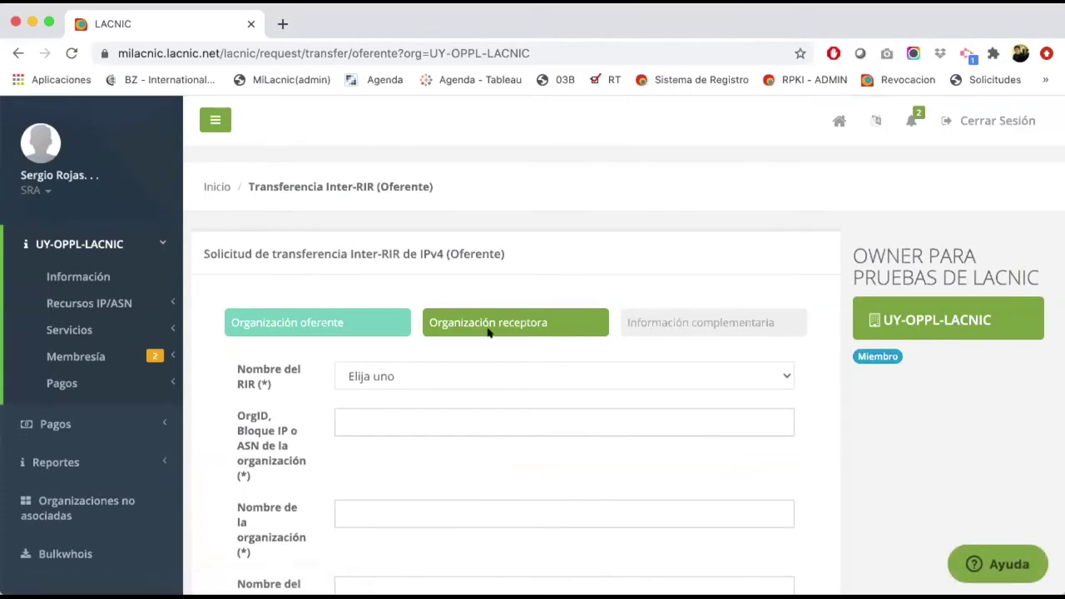
Step: Scroll to the Nombre del RIR dropdown and open its APNIC, ARIN and RIPE NCC list
scroll(454, 307, down, 2)
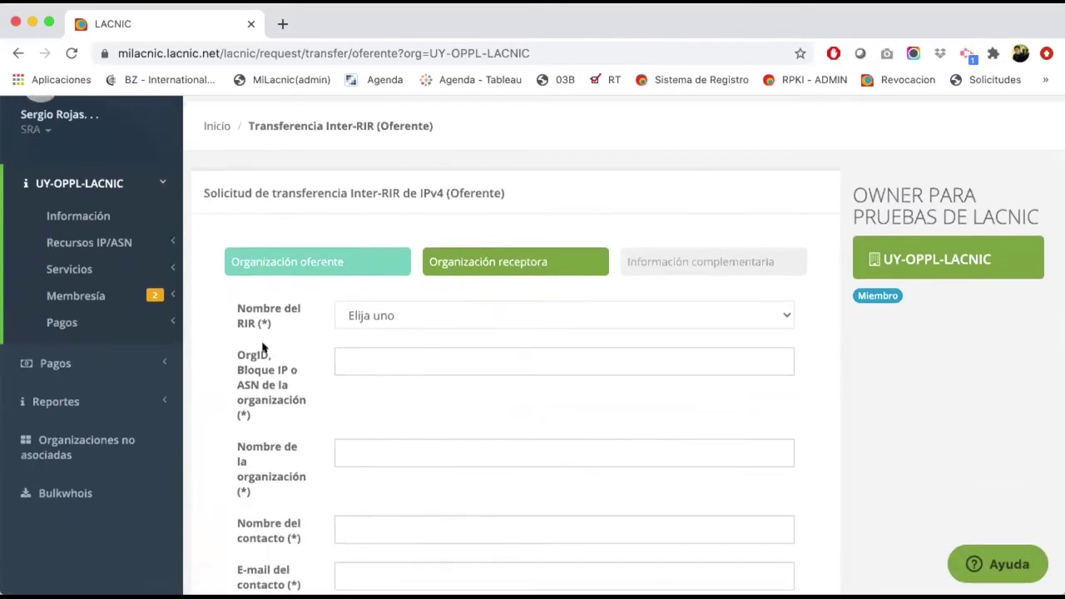
scroll(262, 348, down, 1)
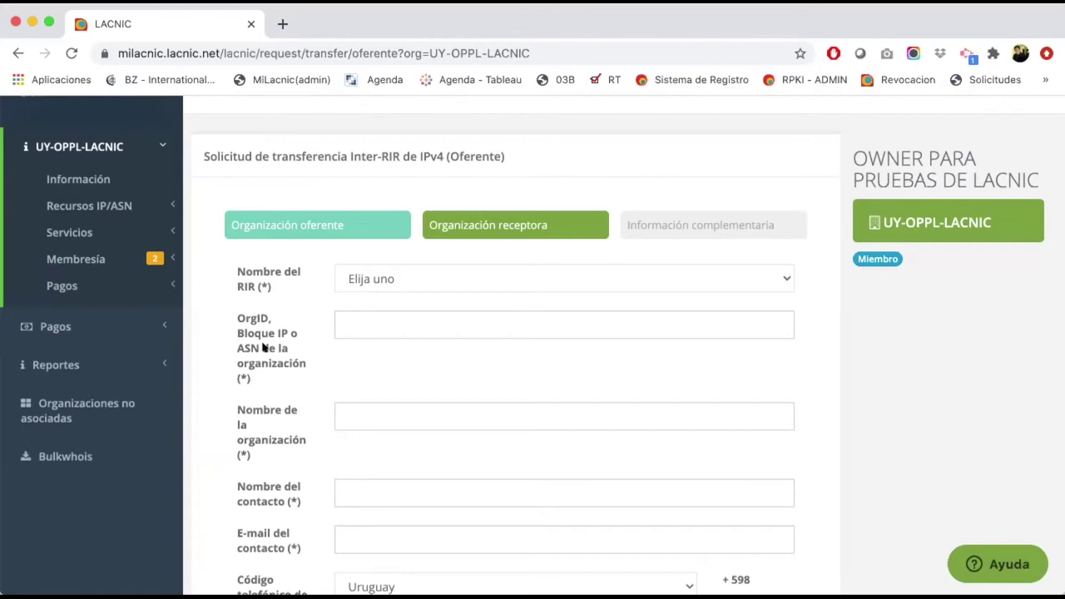
scroll(263, 348, down, 1)
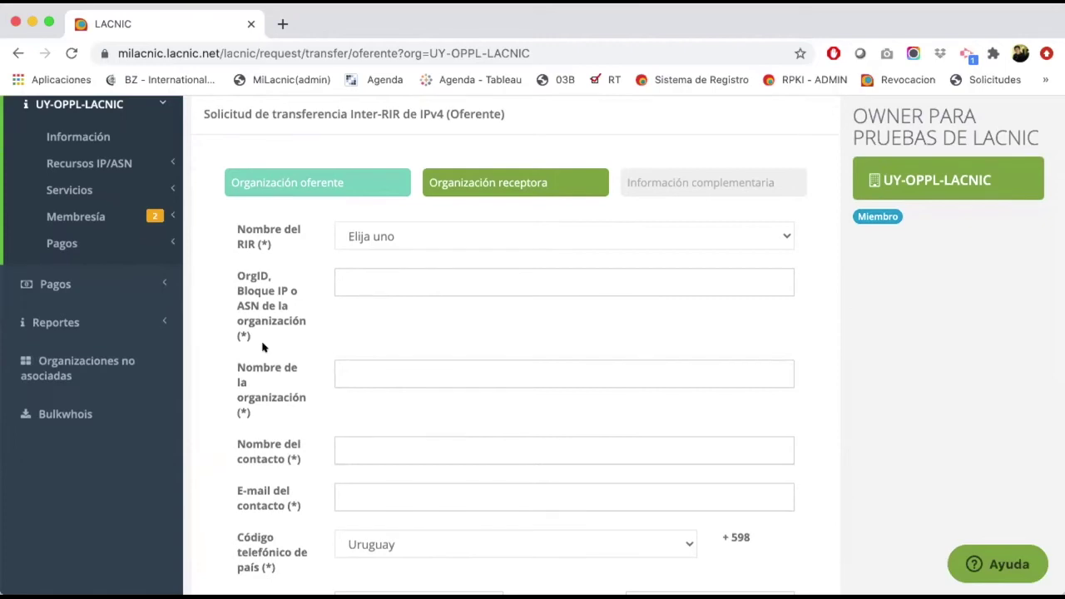
click(421, 236)
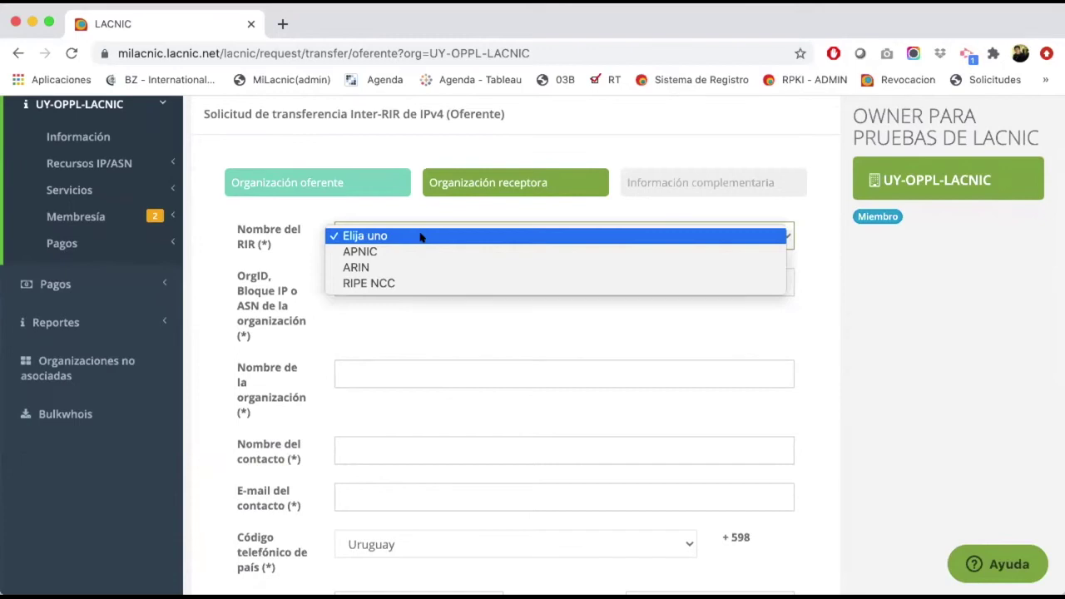
click(237, 225)
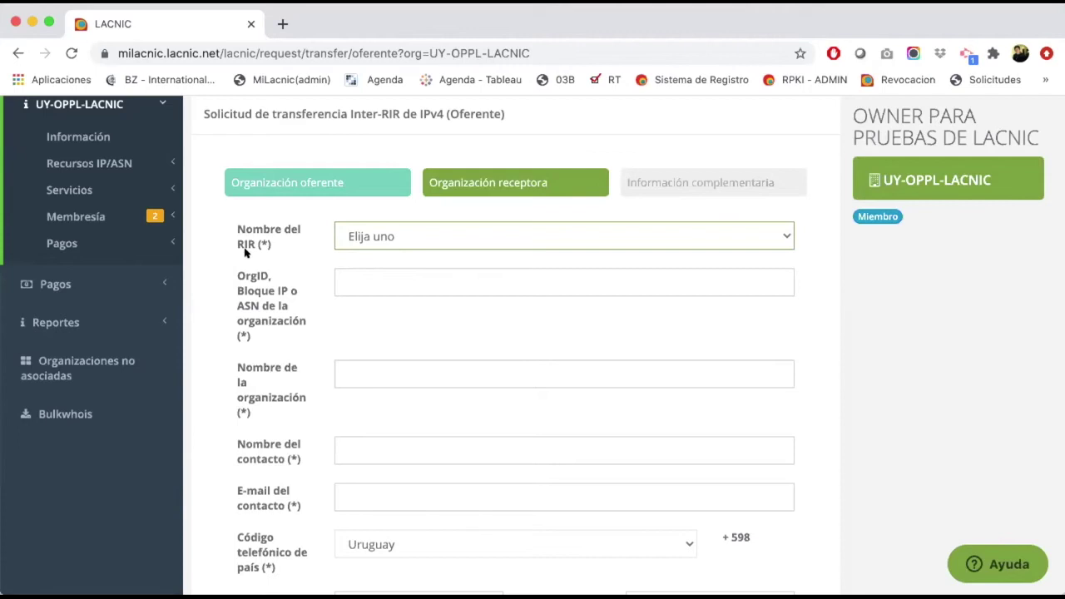
click(364, 238)
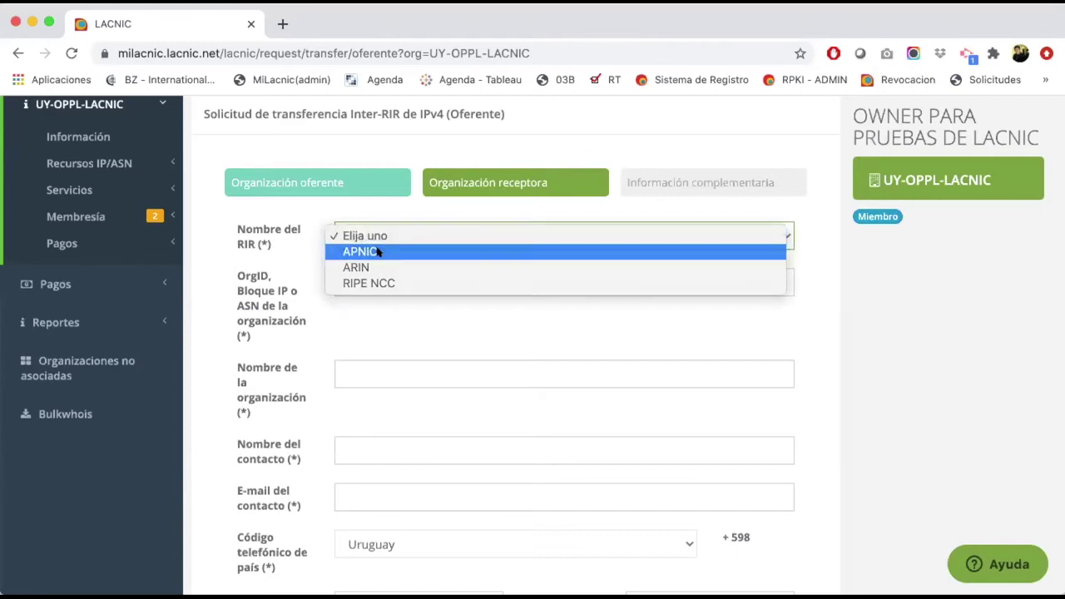
Step: Choose APNIC as the receiving RIR and enter the OrgID and organization name 'Fast Internet'
click(377, 251)
click(336, 279)
scroll(244, 318, down, 1)
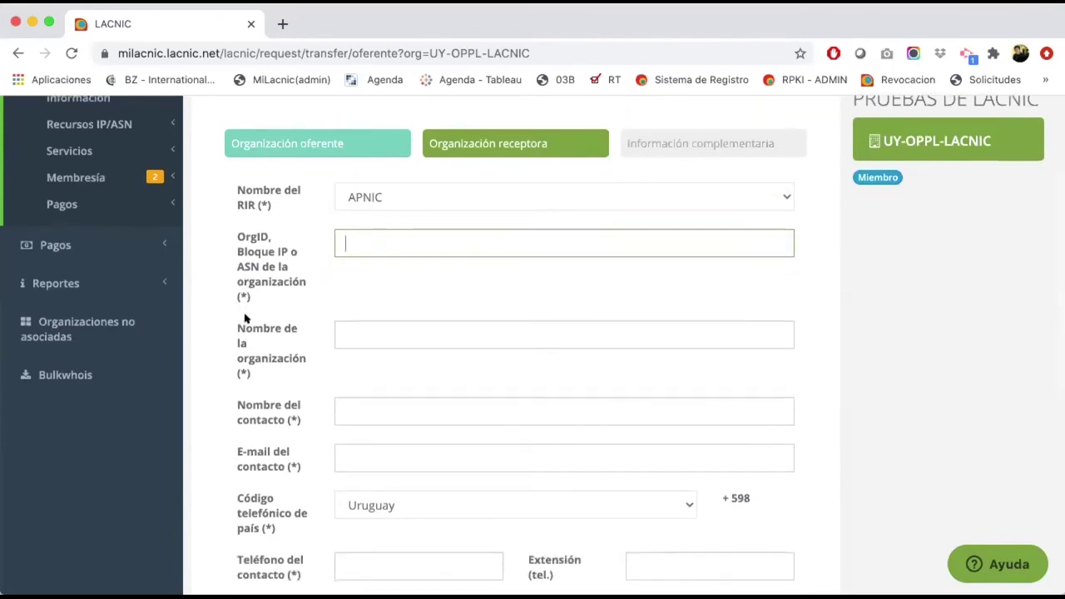
click(261, 204)
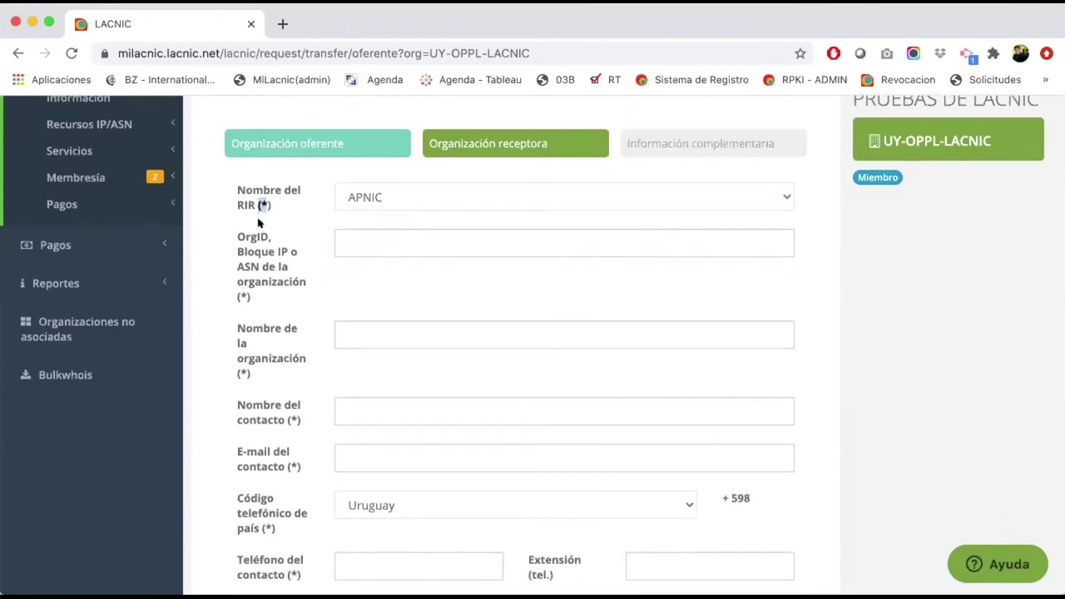
click(362, 247)
scroll(275, 276, down, 1)
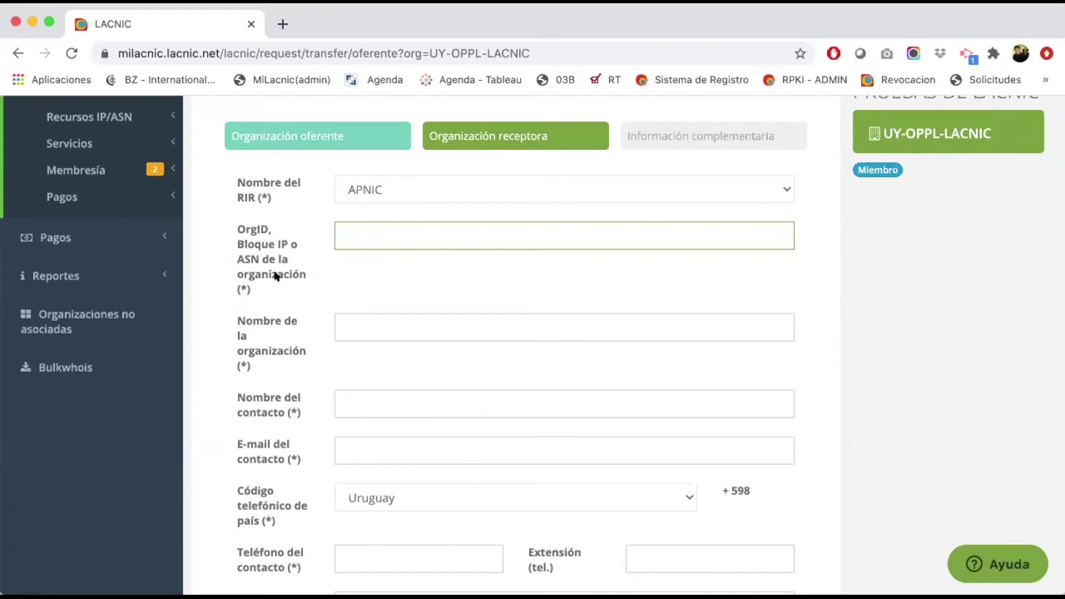
text(280)
text(0)
text(as)
click(363, 320)
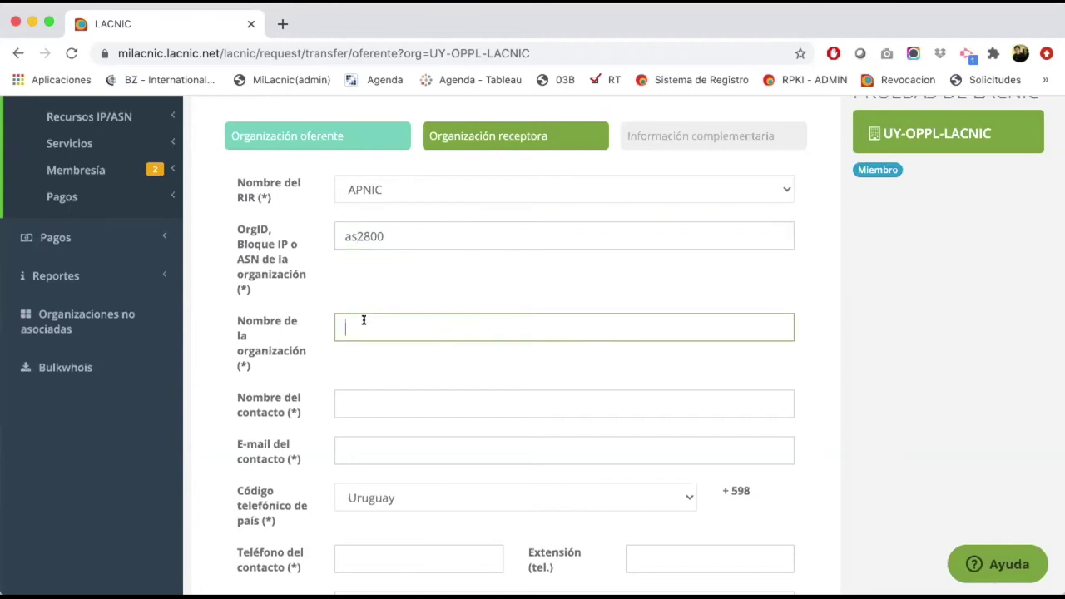
text(Fast Internet)
Step: Enter the receiving contact's full name and e-mail address
click(388, 400)
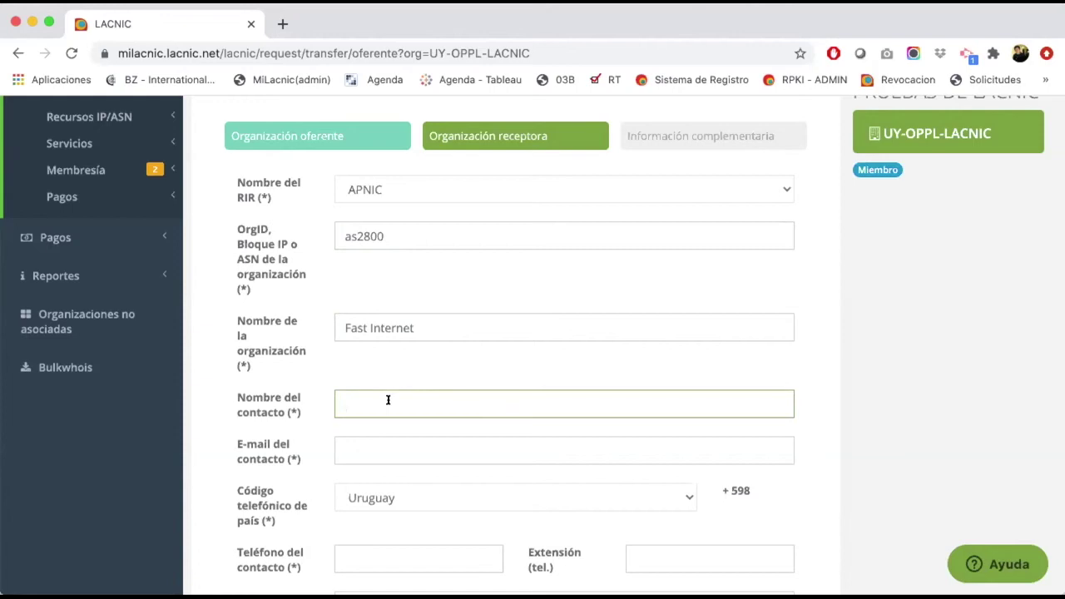
scroll(390, 341, down, 1)
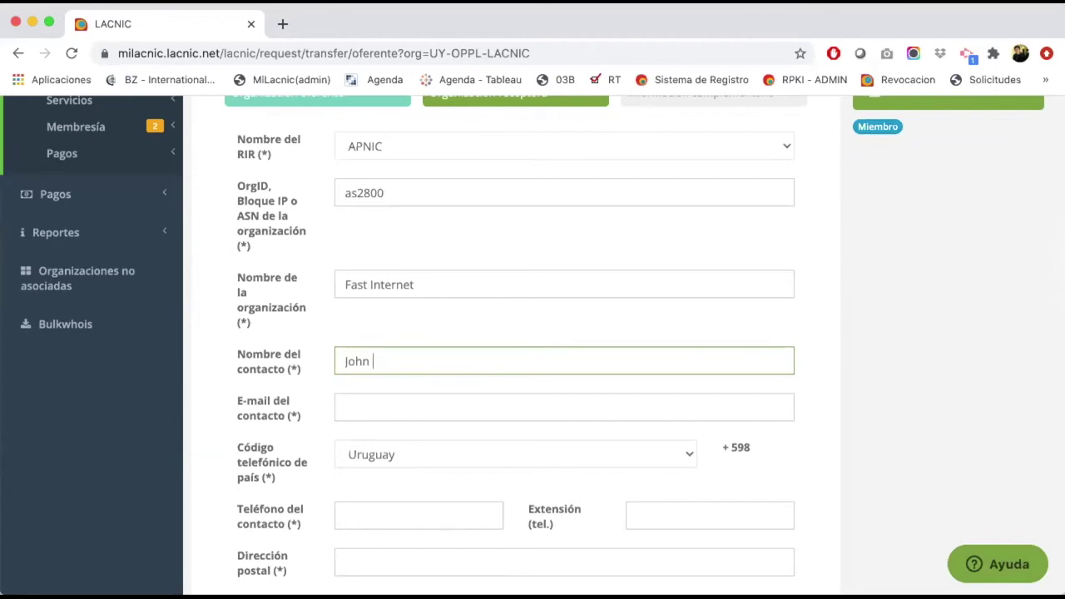
key(Tab)
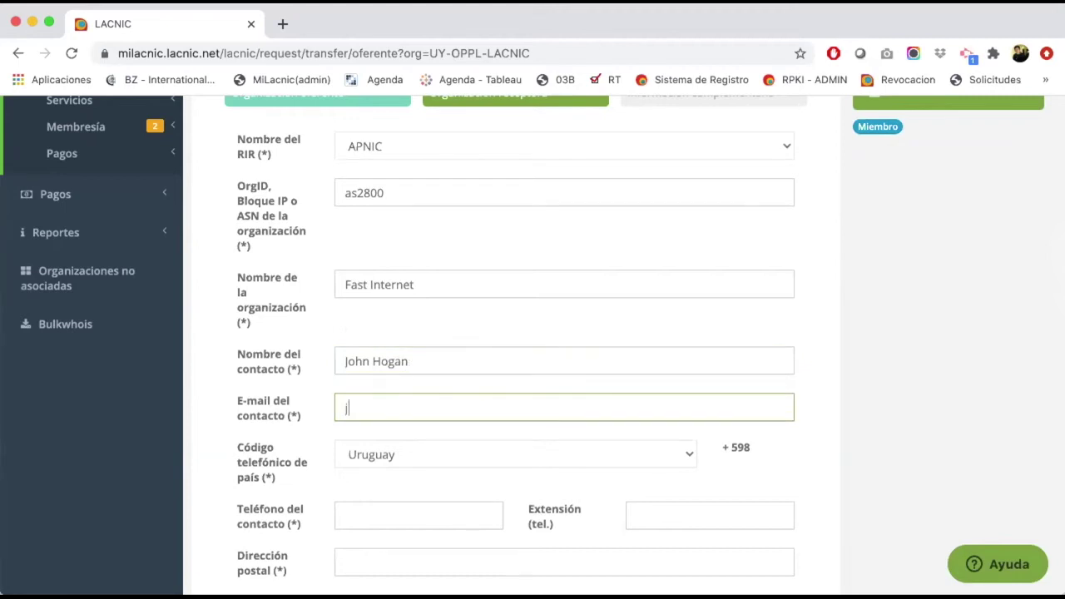
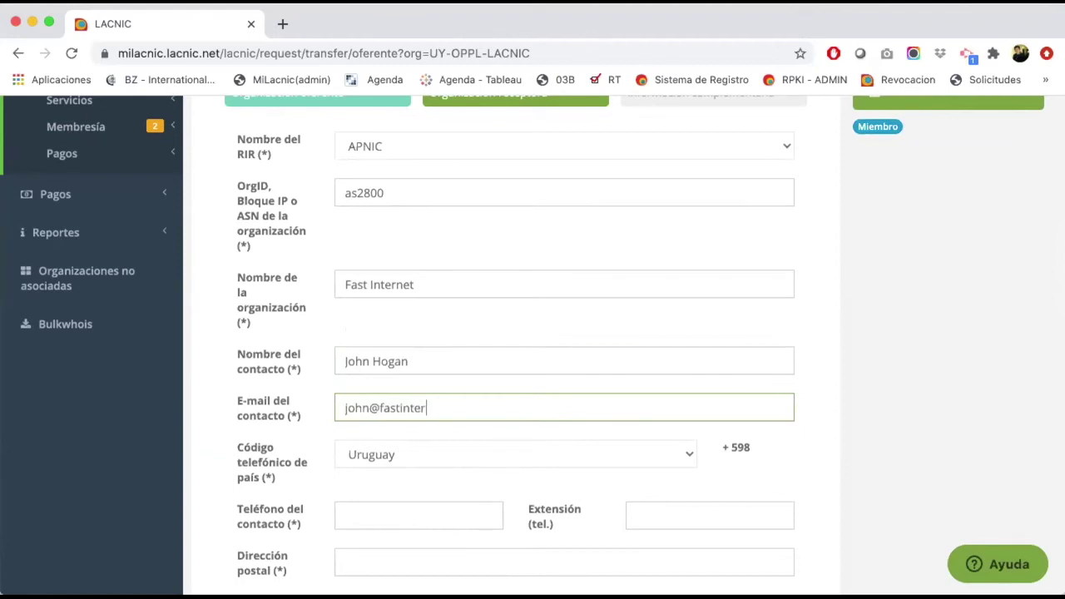
key(Tab)
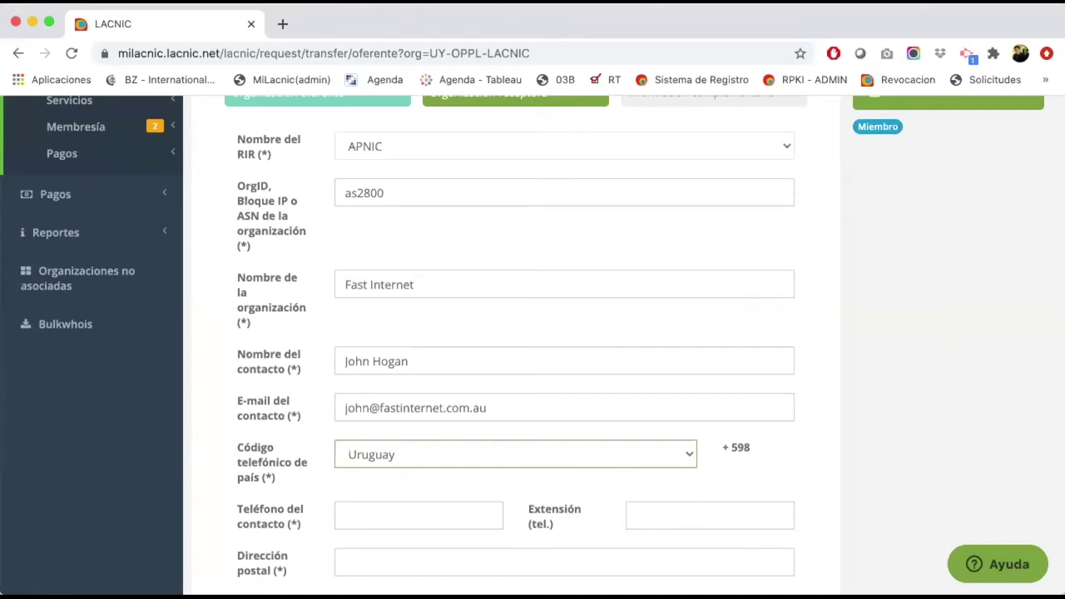
Step: Set the phone country code to Australia (+61) and enter the contact phone number
scroll(262, 391, down, 2)
scroll(260, 396, down, 1)
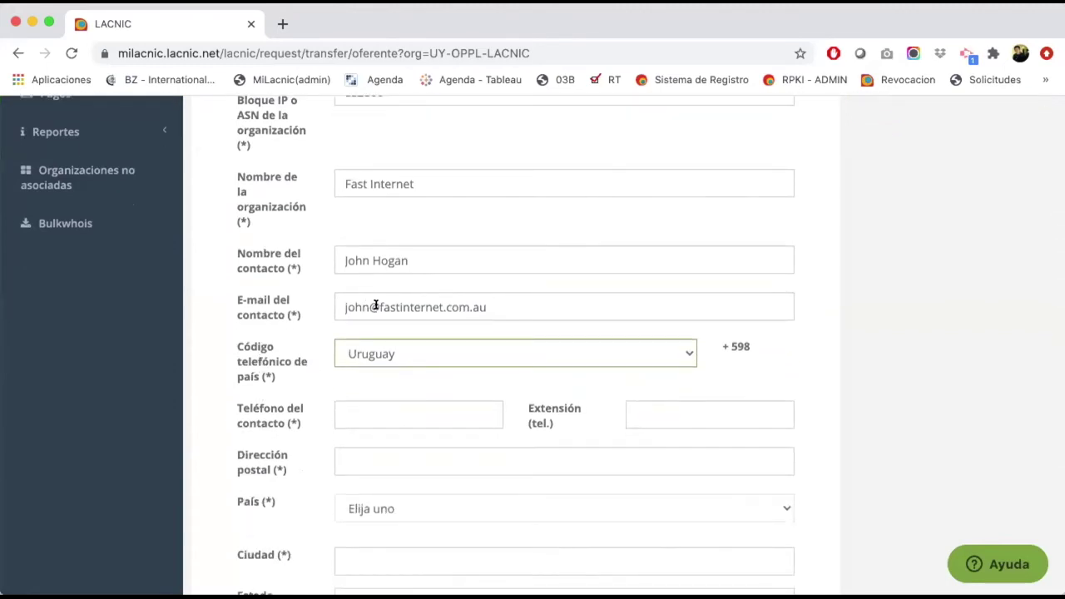
click(367, 359)
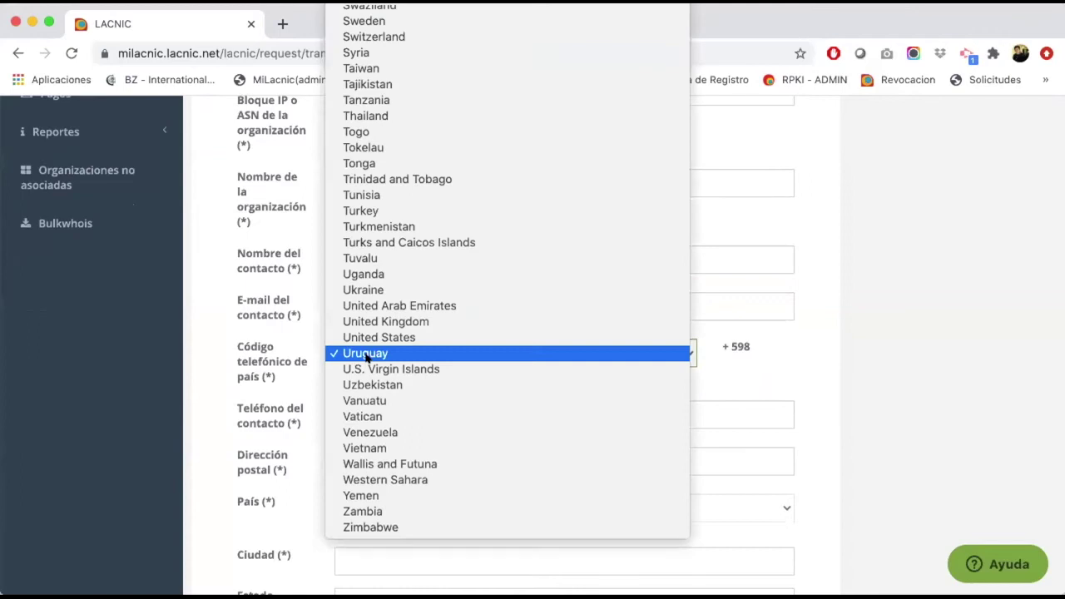
key(u)
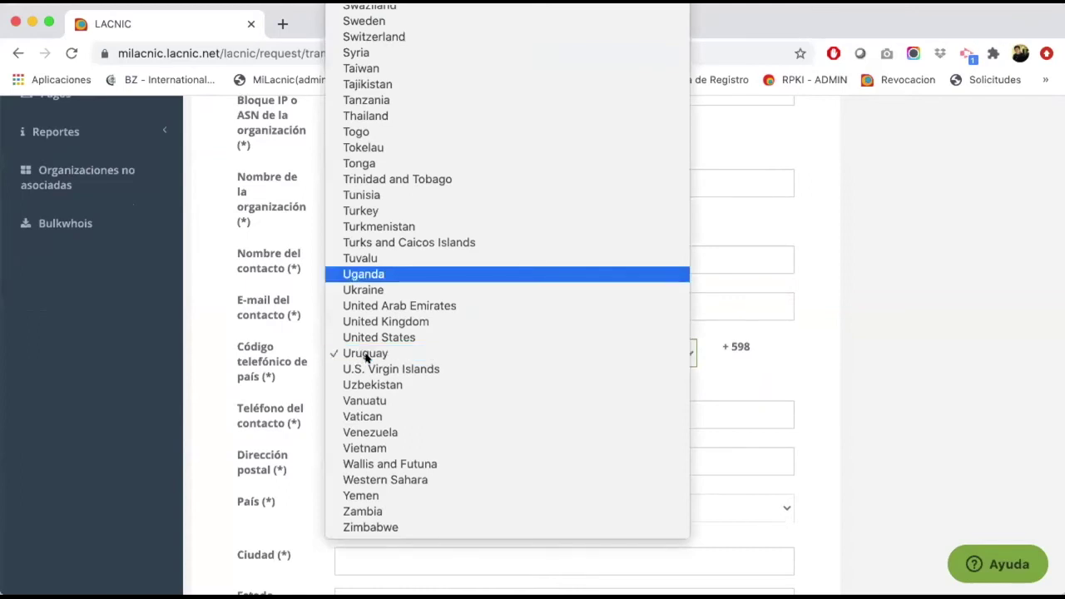
key(Down)
key(Down)
text(au)
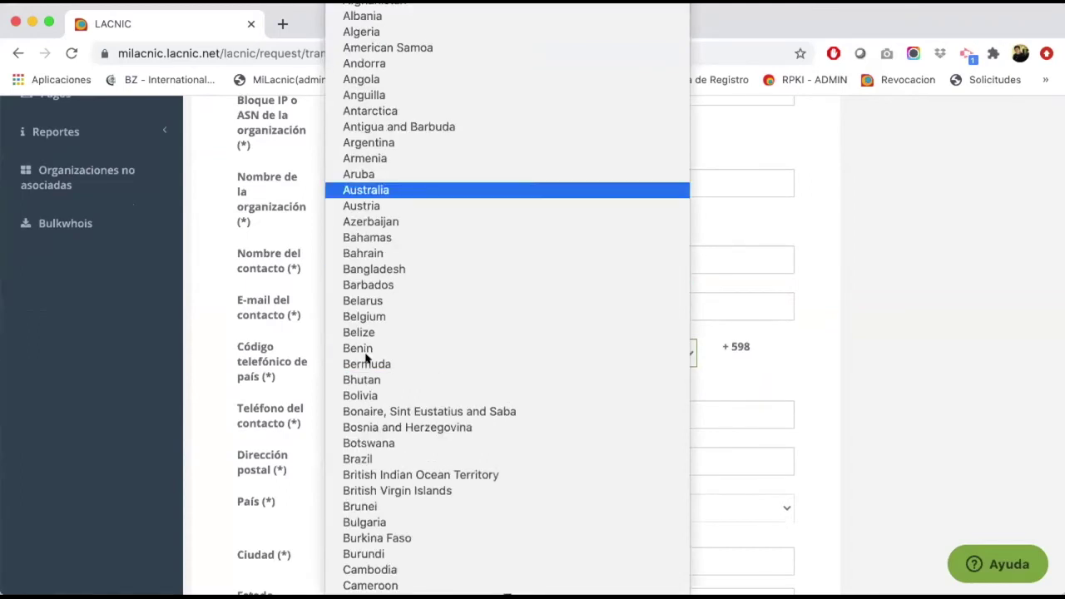
key(Return)
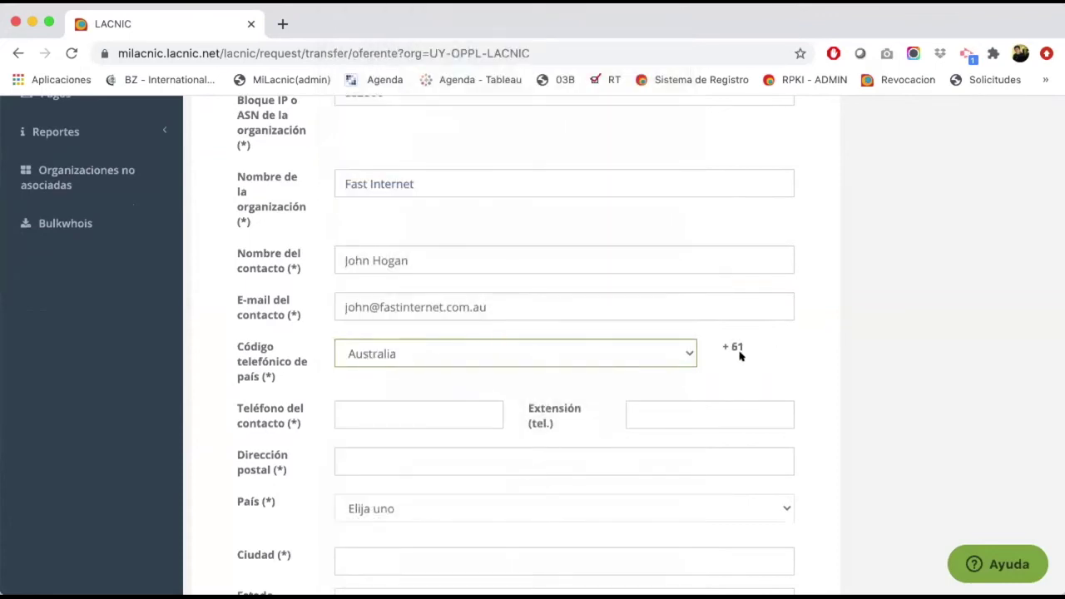
click(378, 410)
text(123456)
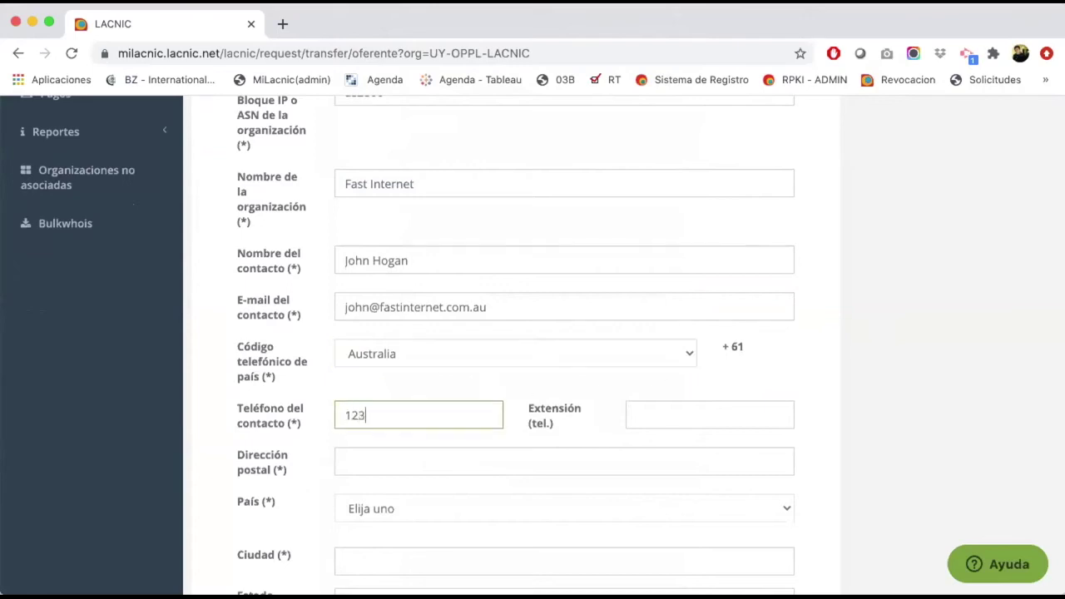
Step: Enter the contact's street address and select Australia as the address country
scroll(276, 452, down, 1)
click(351, 434)
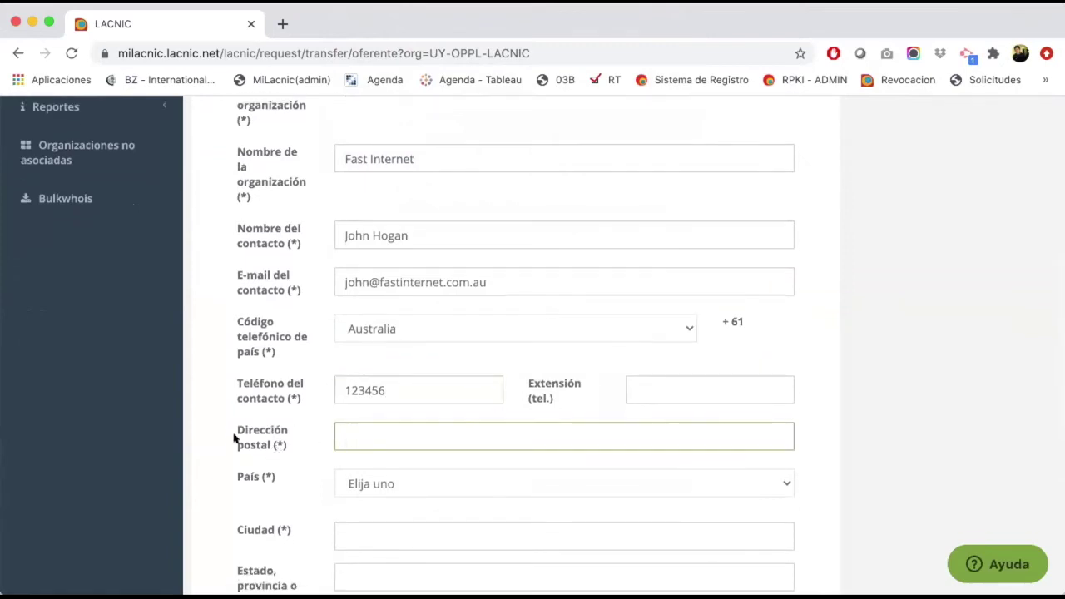
click(261, 436)
scroll(262, 435, down, 3)
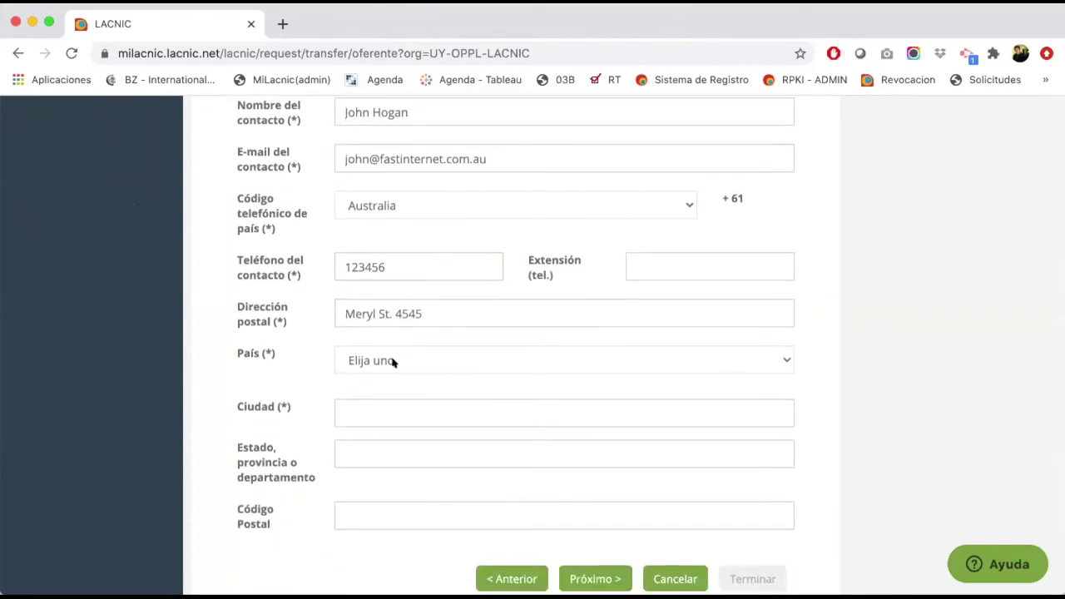
click(394, 361)
text(au)
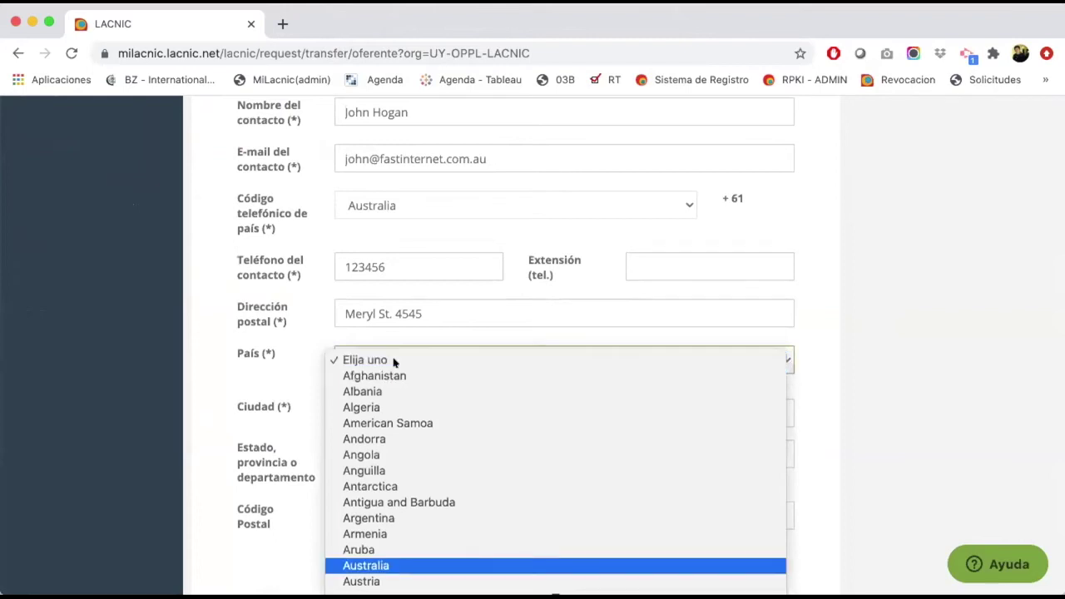
key(Return)
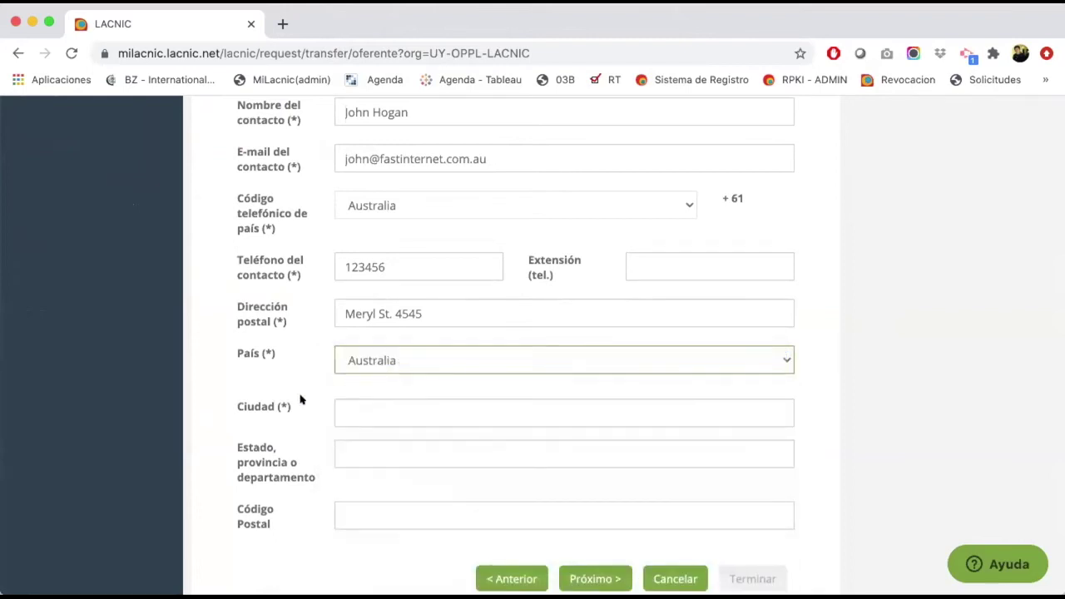
Step: Complete the Australian address with its city, state and postal code
click(352, 411)
text(M)
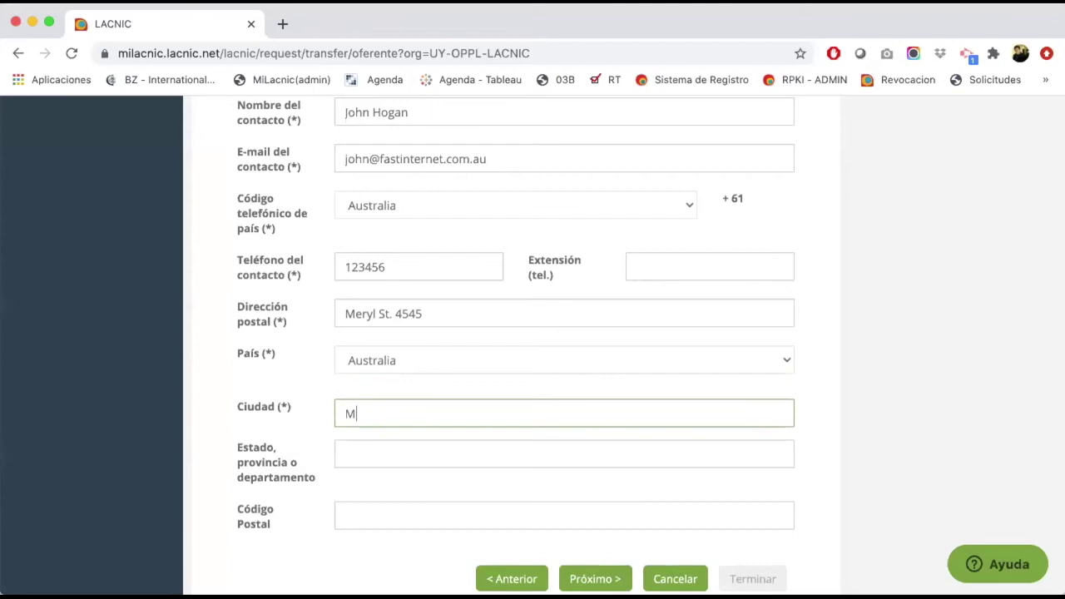
text(elbourne)
key(Tab)
text(Victoria)
key(Tab)
text(4545)
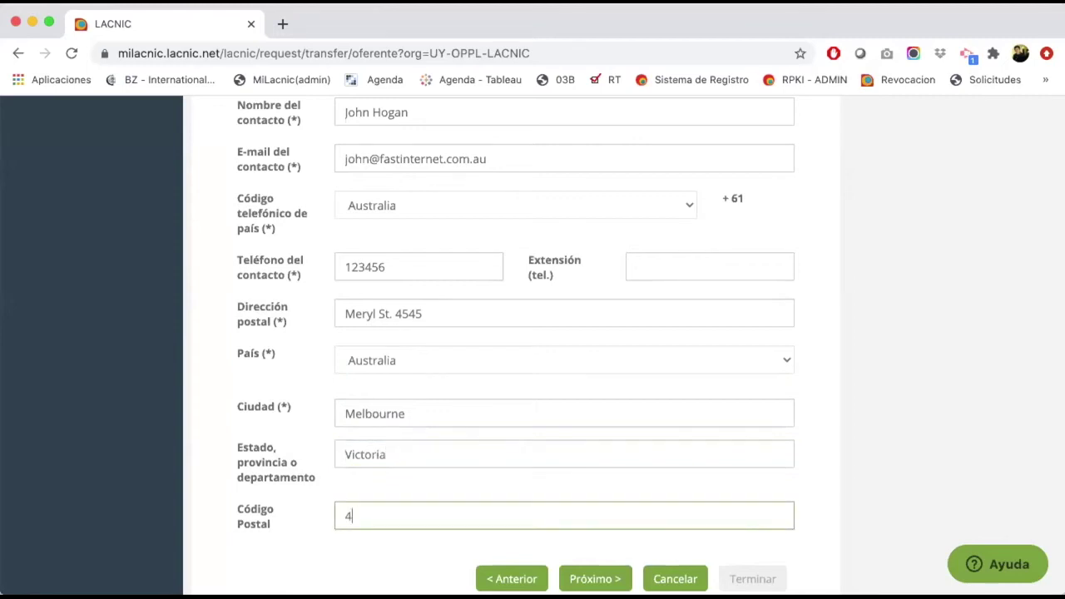
Step: Move past the Información complementaria step and submit the Inter-RIR transfer request
click(597, 579)
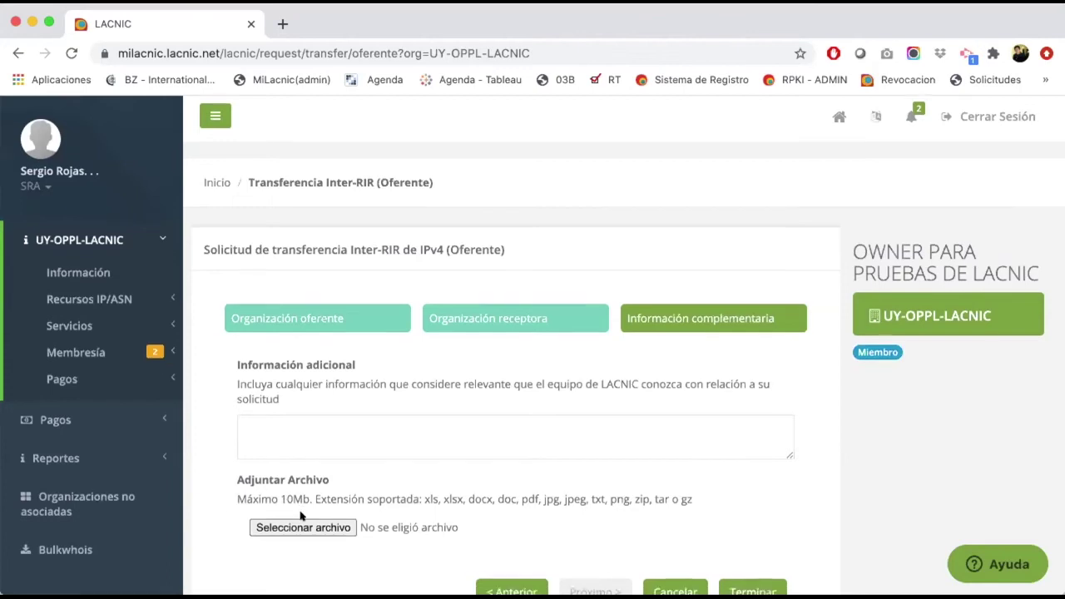
scroll(300, 513, down, 1)
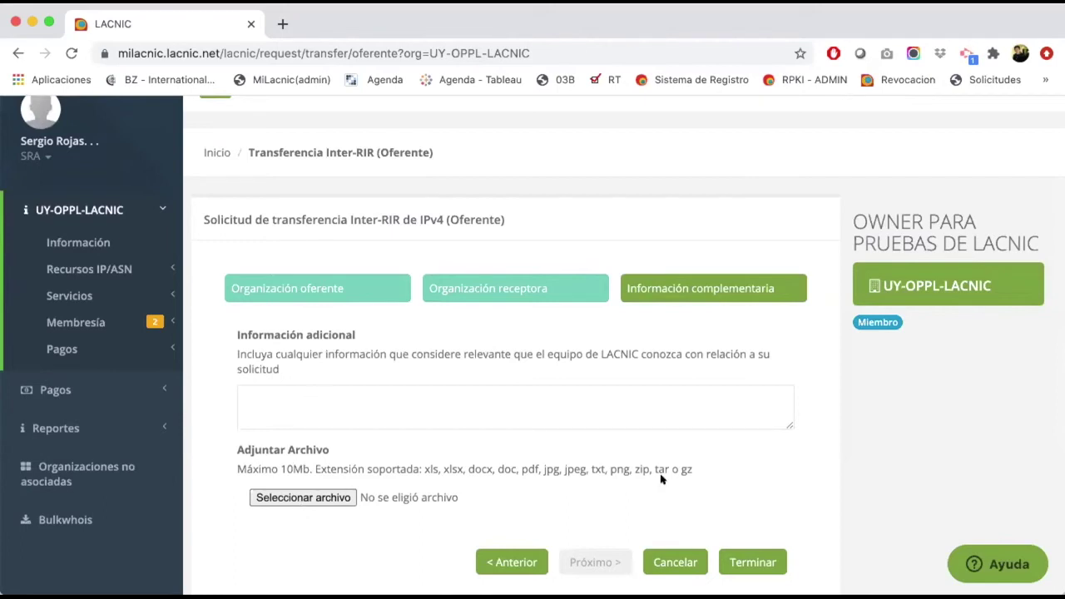
click(744, 562)
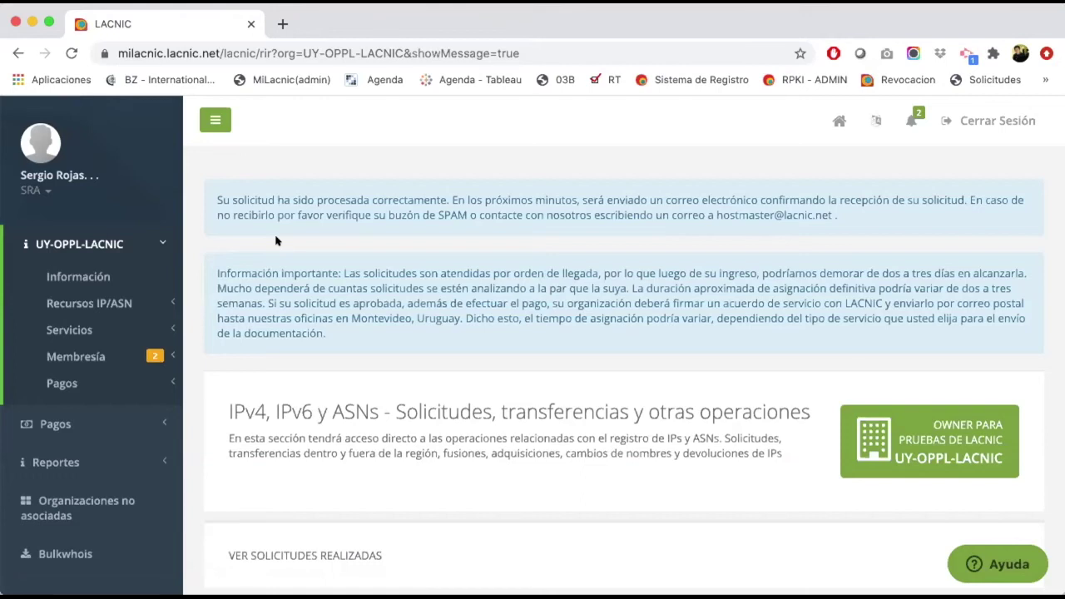
Step: Review the success confirmation and expand the organization's service options in the sidebar
scroll(312, 293, down, 1)
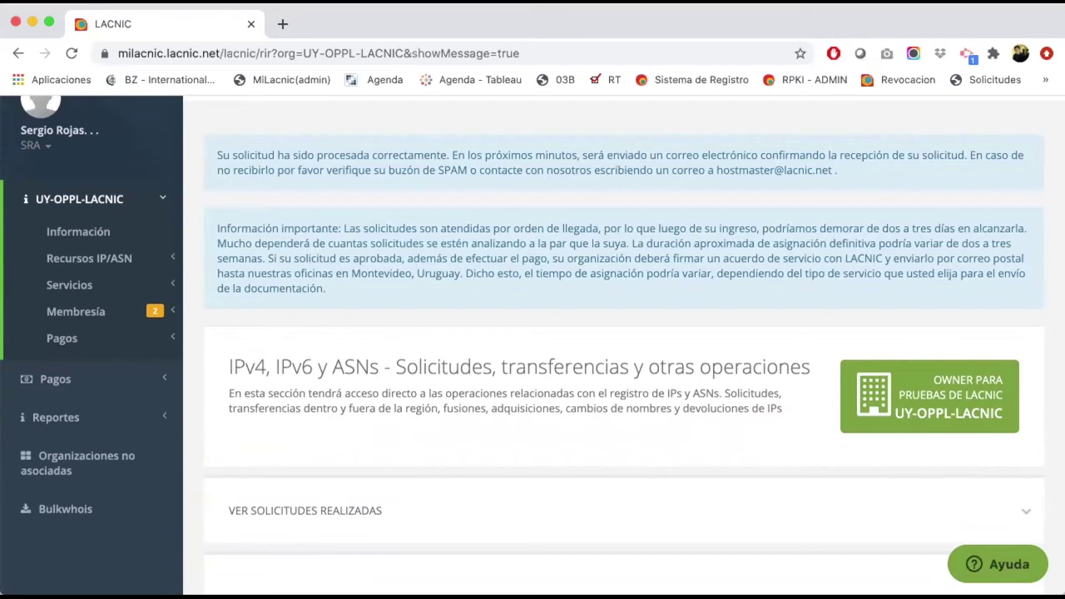
click(81, 283)
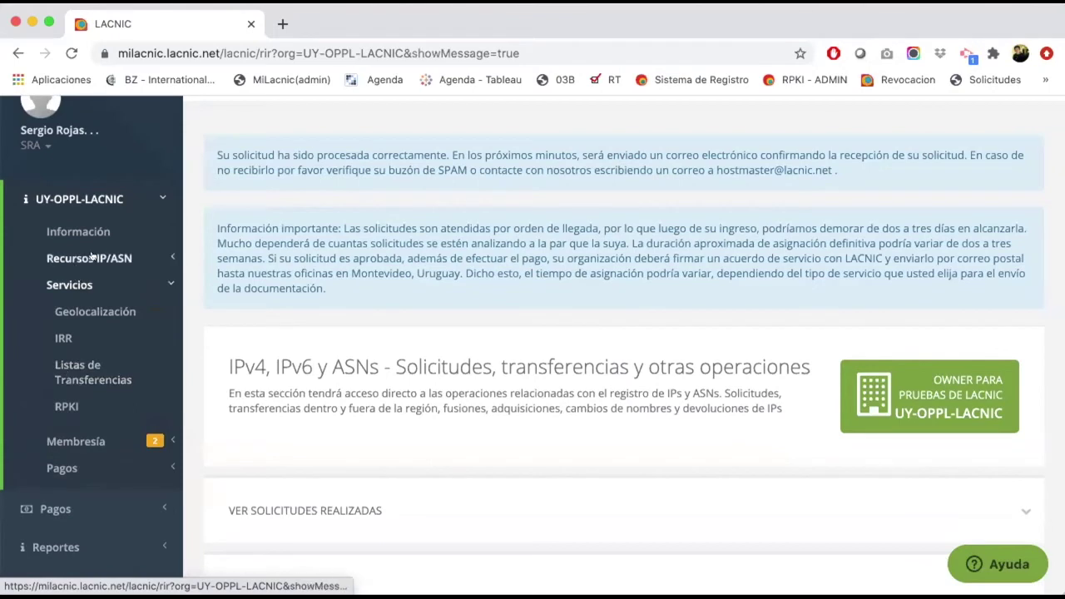
Step: Via Recursos IP/ASN > Transferir/Devolver, choose 'Transferir dentro de la región'
click(93, 258)
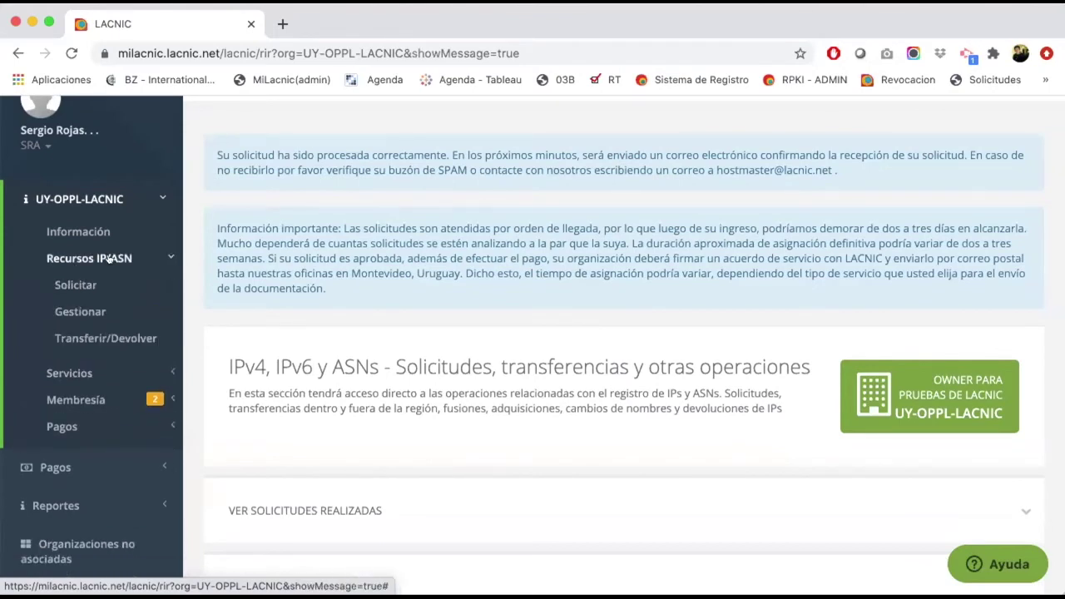
click(92, 338)
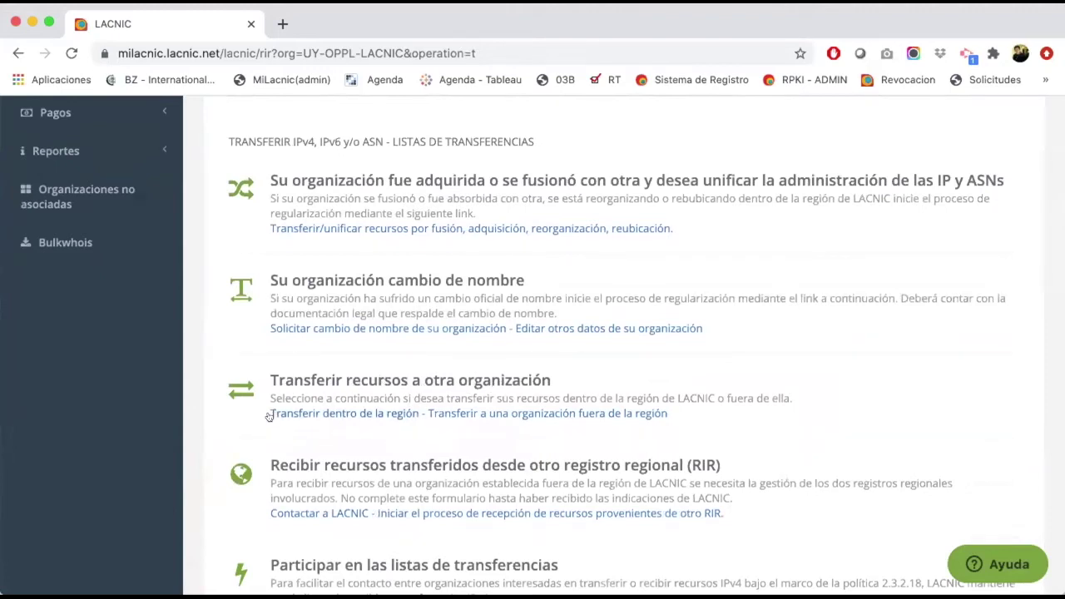
click(340, 414)
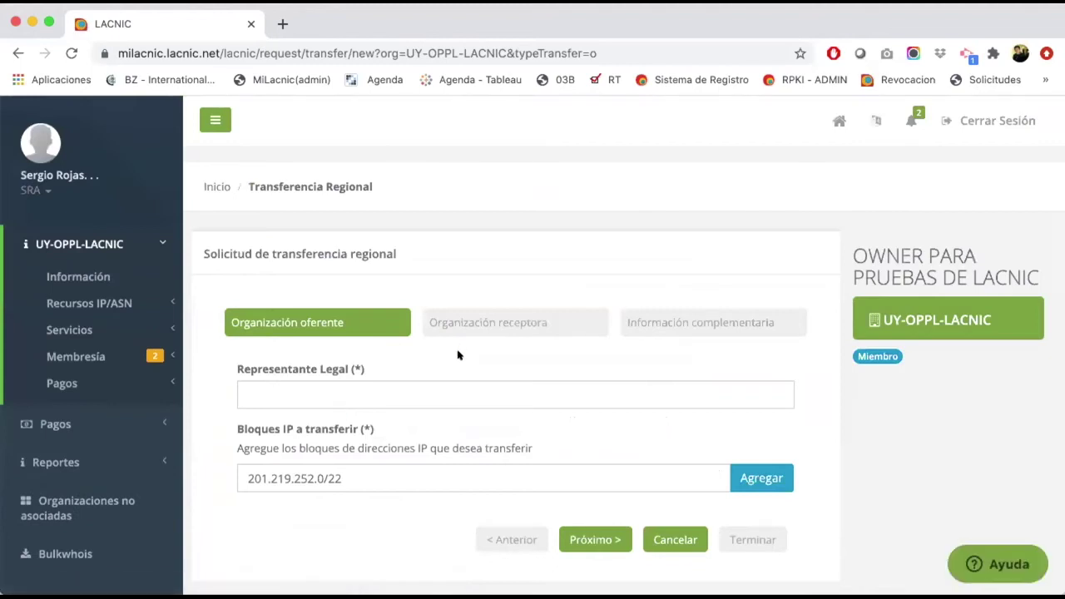
Step: Enter a placeholder representative name, add block 201.219.252.0/22, and try to continue
click(379, 395)
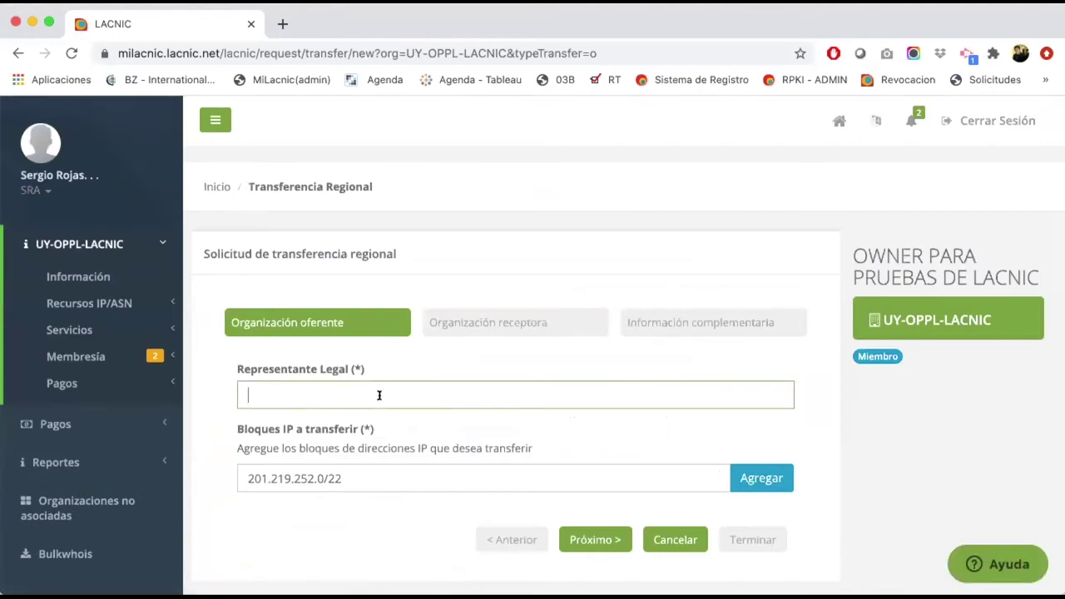
text(asdf)
click(736, 478)
click(582, 577)
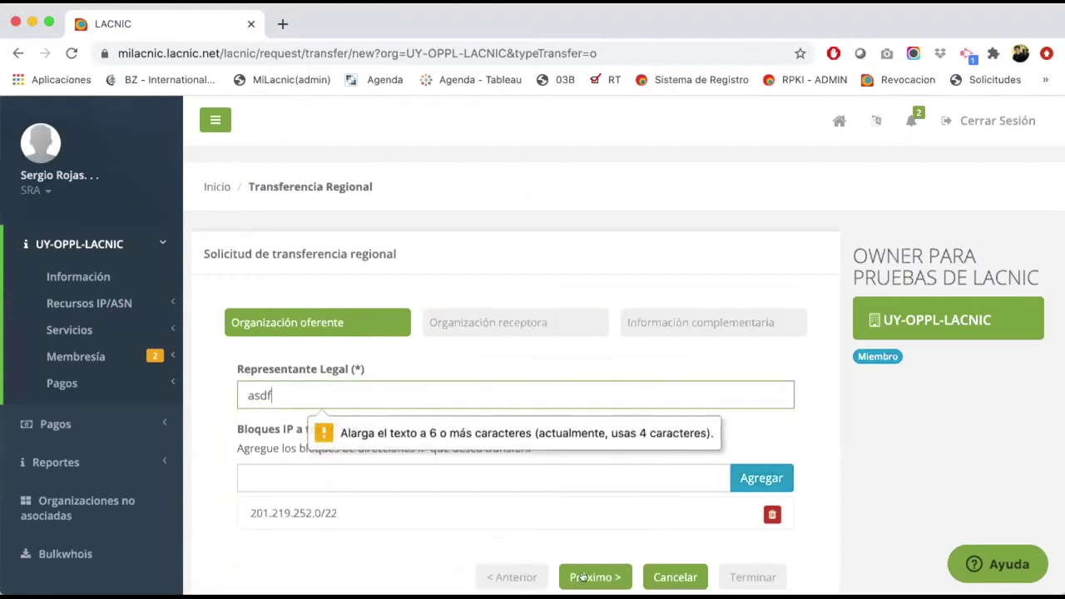
Step: Replace the too-short placeholder with the legal representative's full name
key(BackSpace)
key(BackSpace)
key(BackSpace)
key(BackSpace)
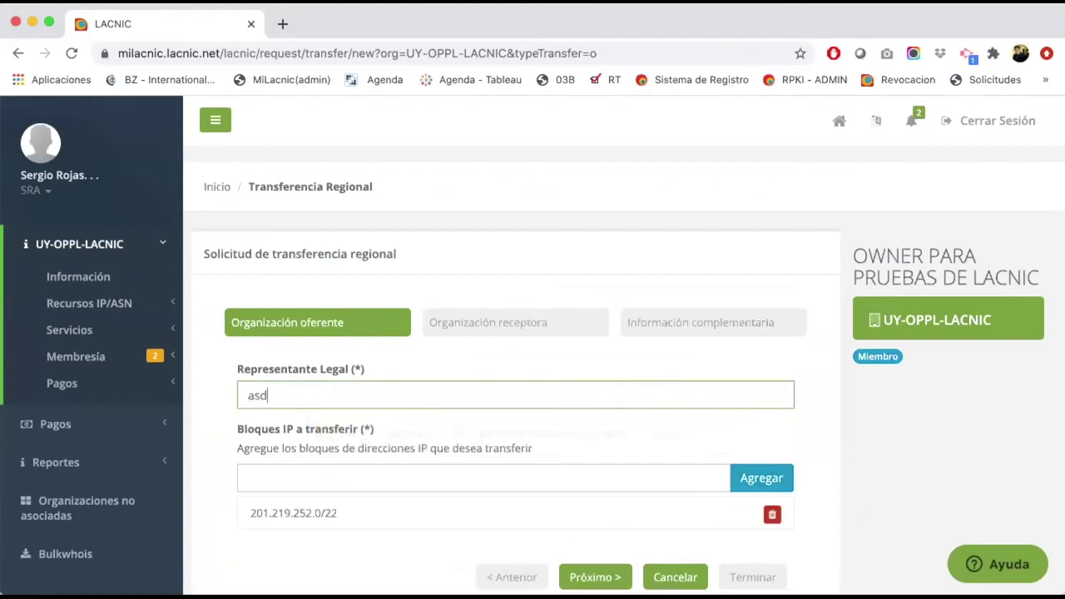
Step: Continue to the Organización receptora step and scroll through its blank fields
click(587, 574)
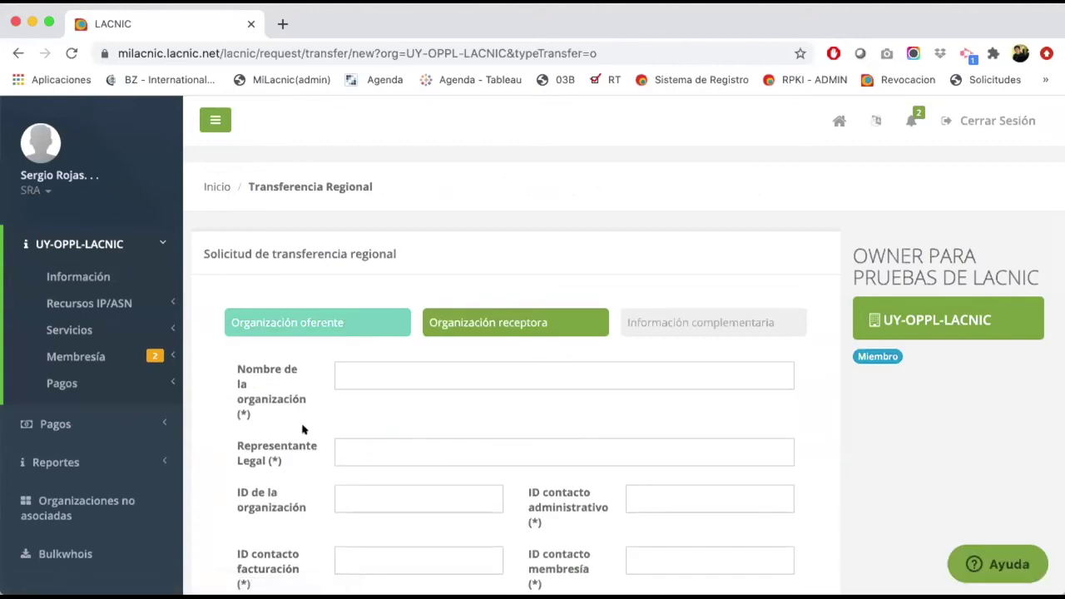
scroll(303, 429, down, 1)
scroll(303, 430, down, 1)
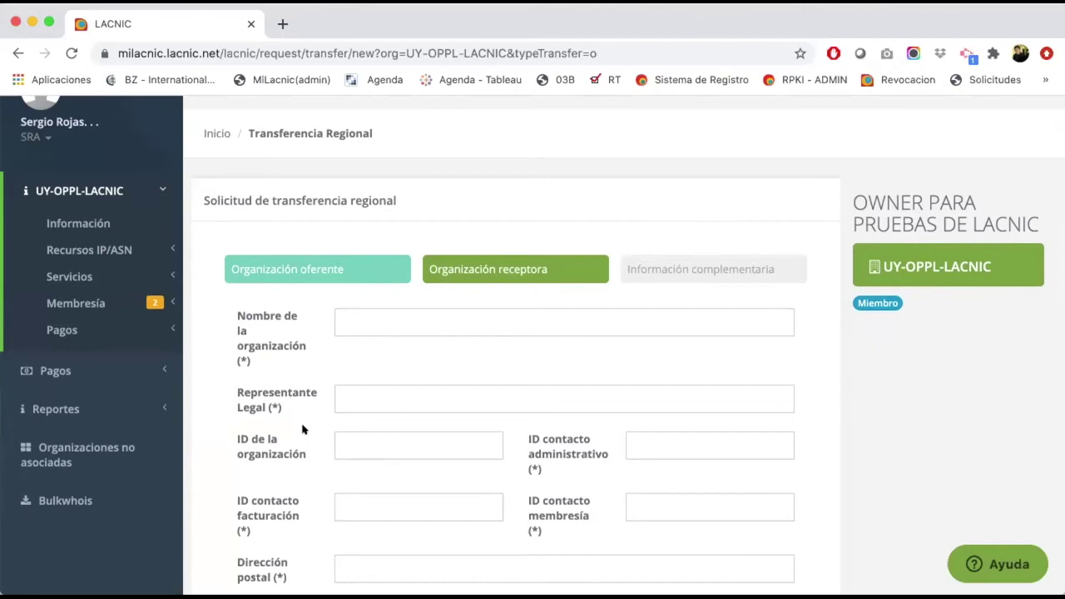
scroll(302, 429, down, 4)
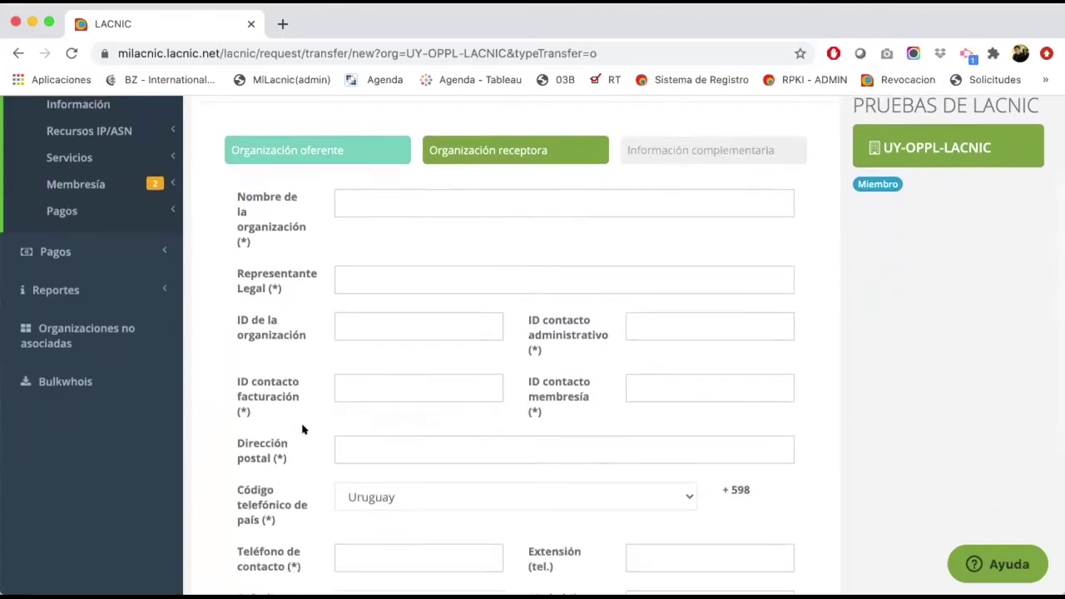
scroll(302, 429, down, 3)
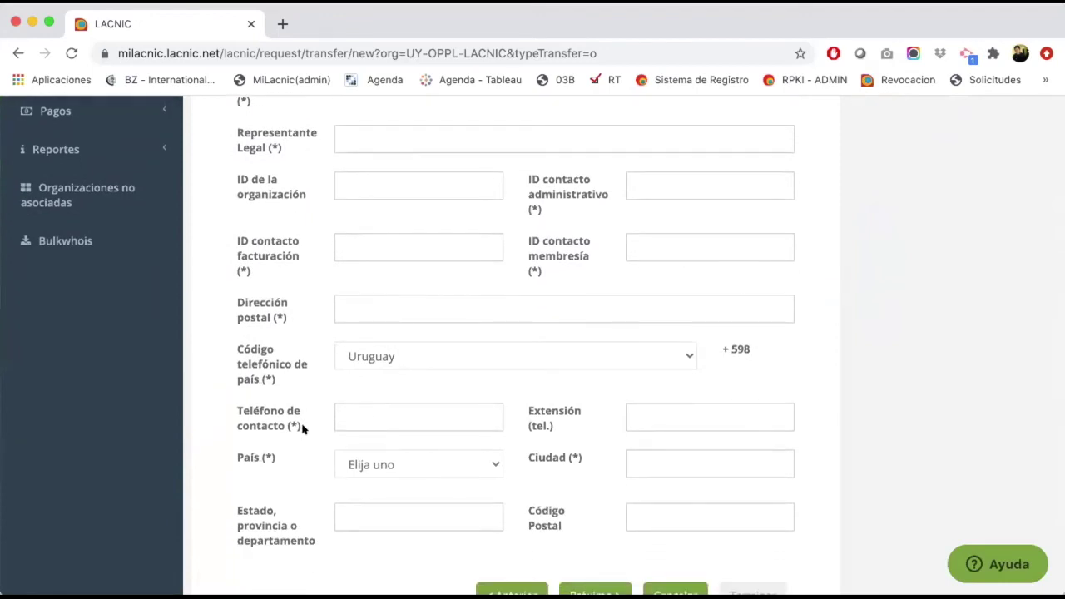
scroll(302, 429, up, 4)
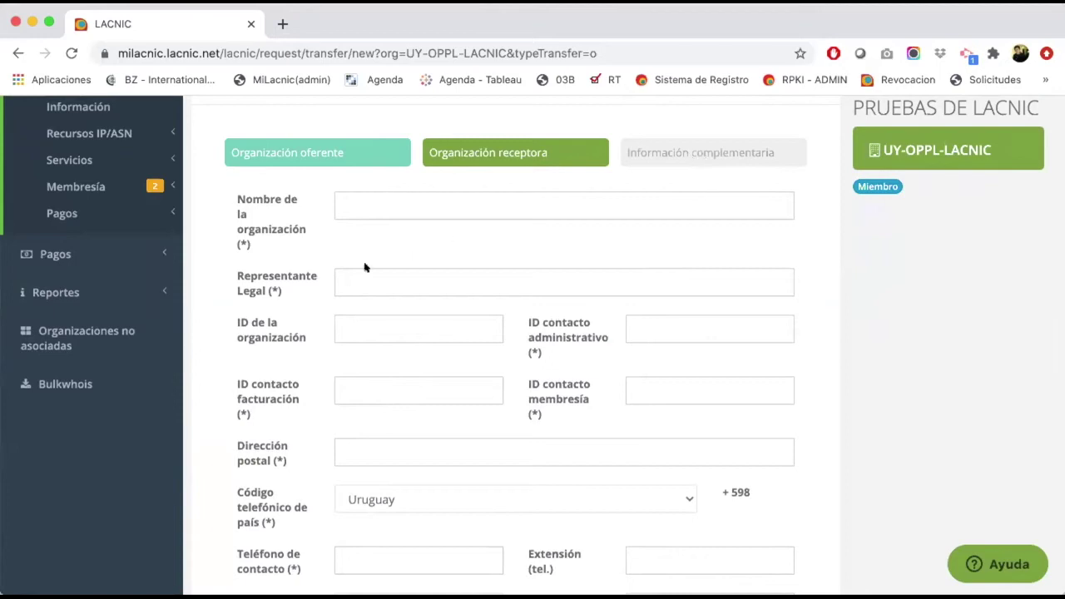
scroll(297, 320, down, 6)
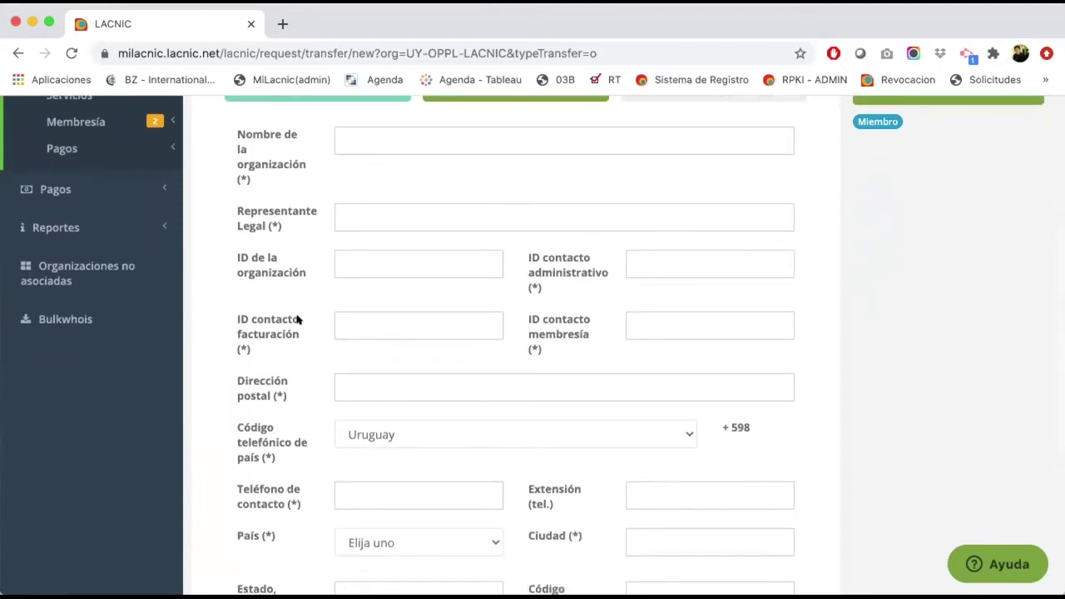